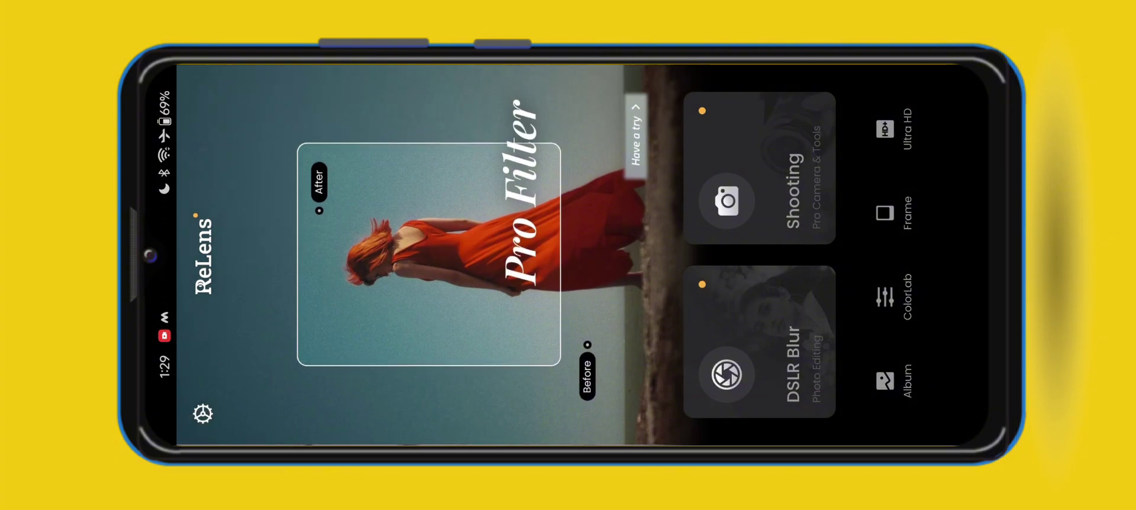
Step: Open the album, dismiss the pinch tip and browse to the woman-on-grass photo
left_click(773, 357)
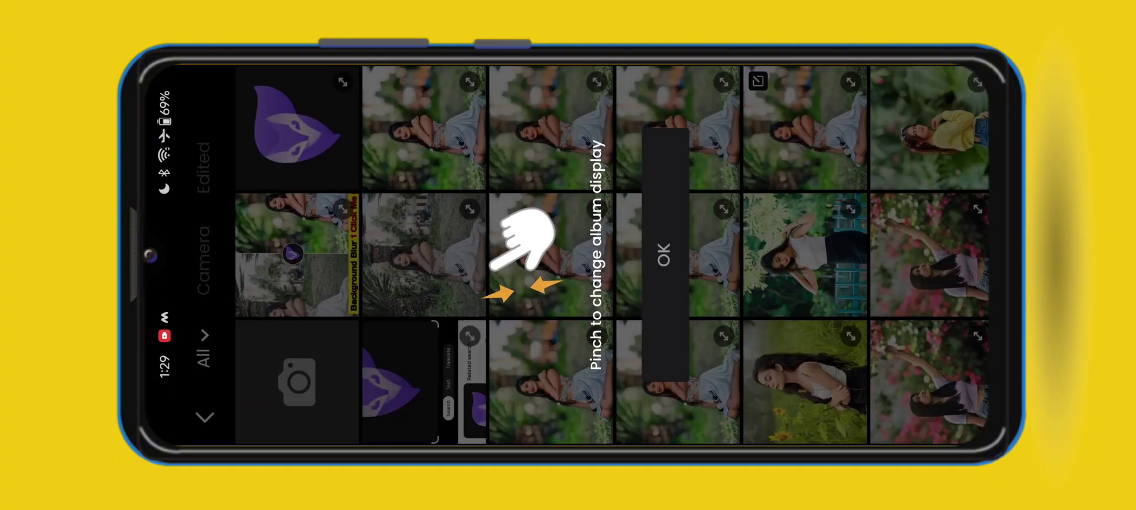
left_click(665, 255)
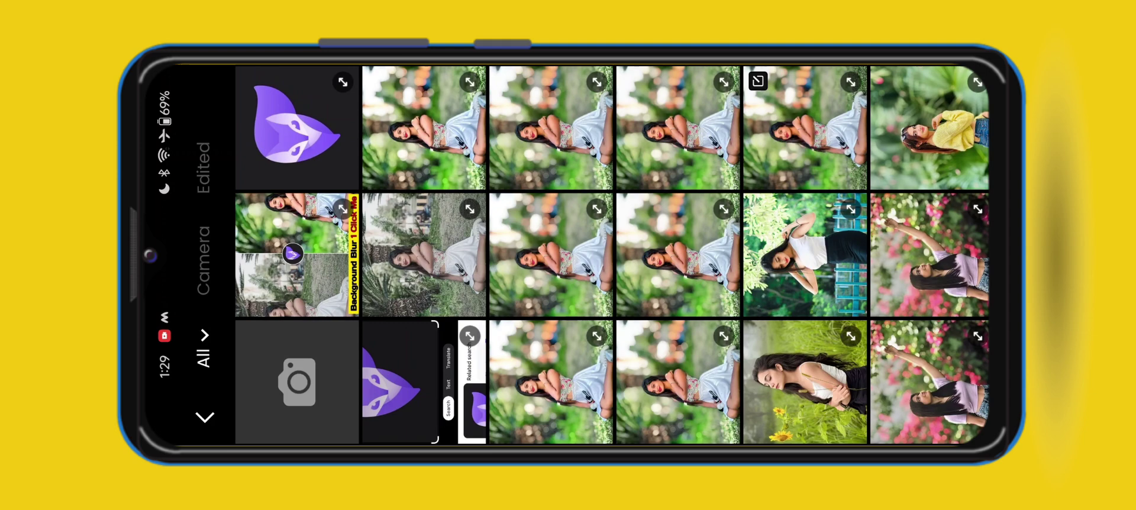
scroll(611, 255, "down", 2)
scroll(611, 254, "down", 3)
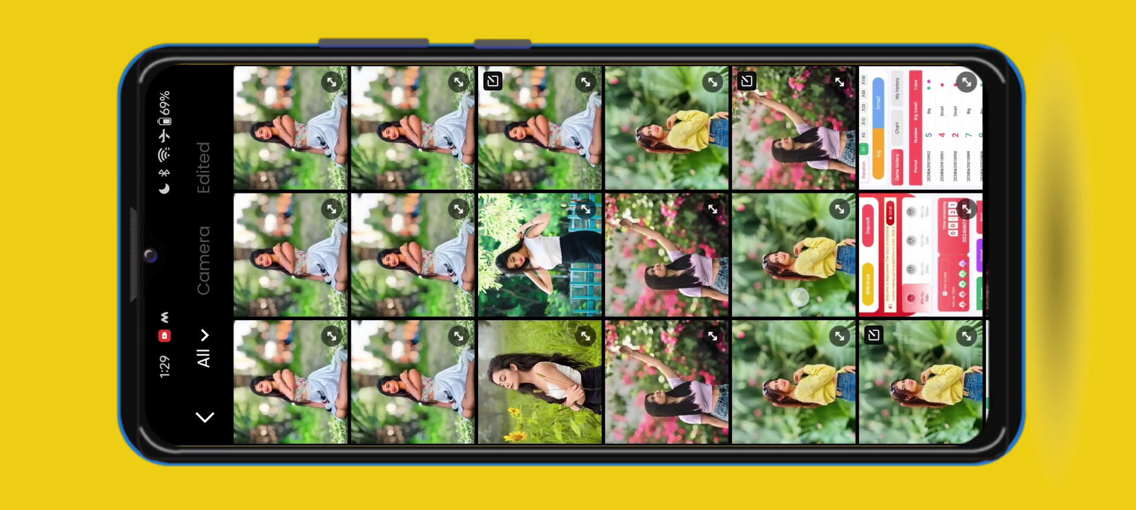
scroll(611, 254, "up", 2)
scroll(915, 306, "up", 2)
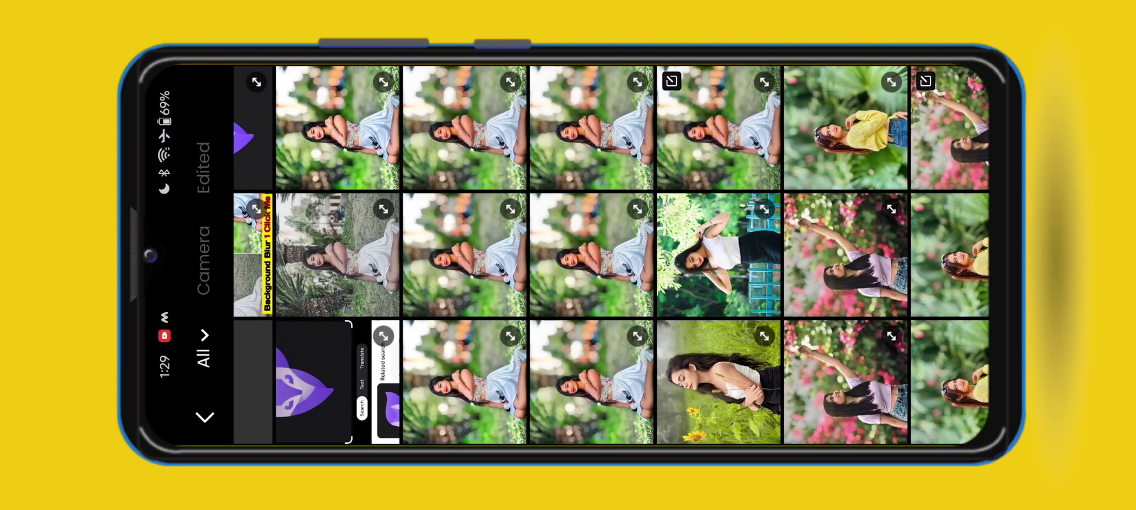
scroll(611, 254, "down", 5)
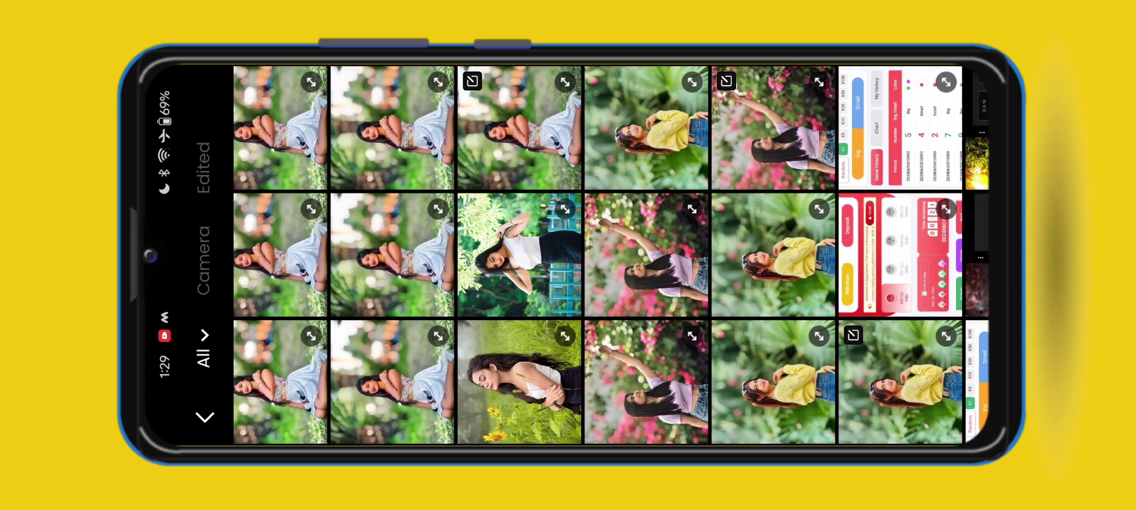
scroll(696, 134, "up", 5)
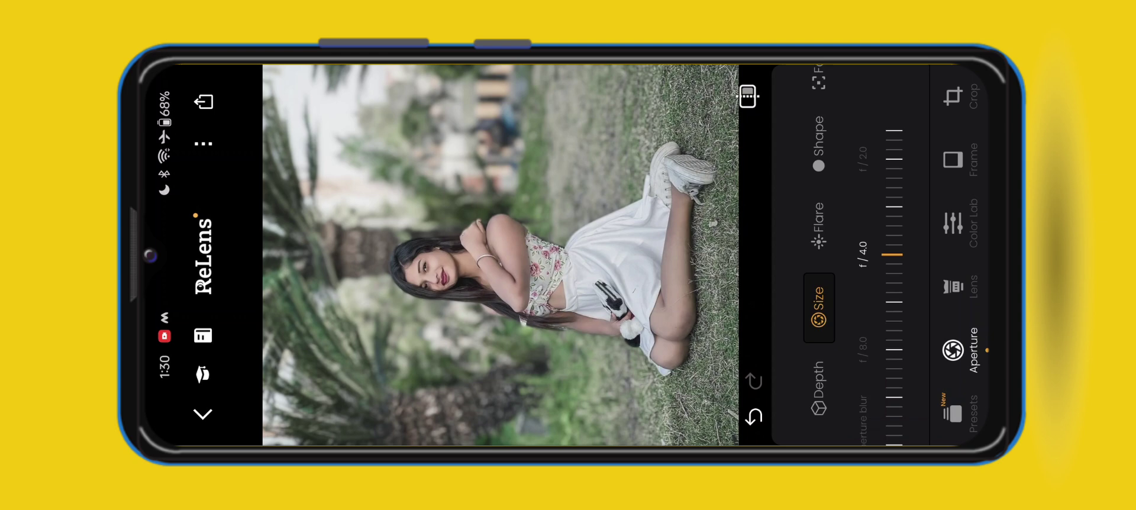
Step: Adjust the Aperture Size ruler until it reads f/2.0
mouse_move(887, 385)
left_mouse_down()
mouse_move(895, 246)
mouse_move(881, 158)
left_mouse_up()
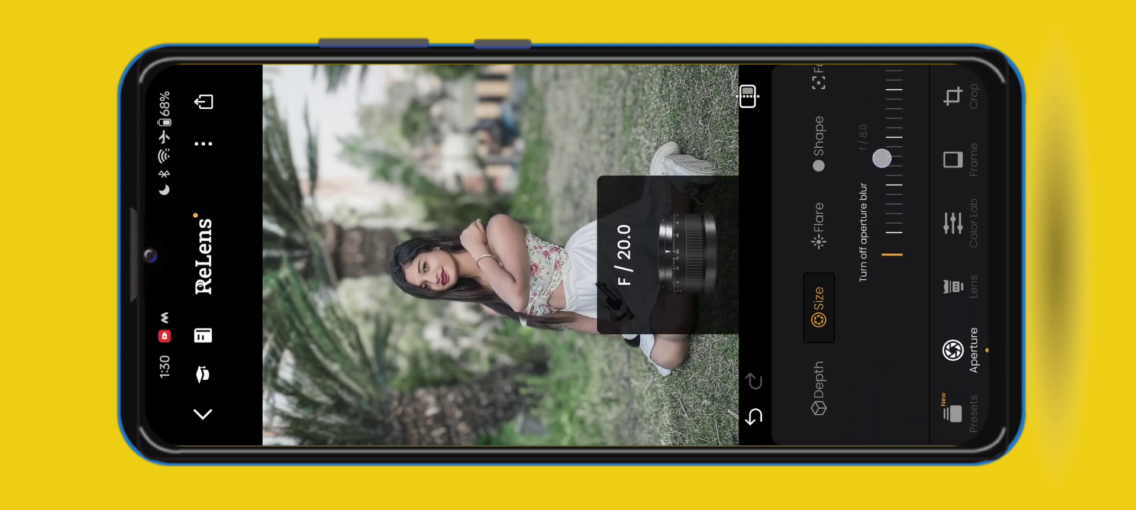
left_click_drag(890, 223, 881, 147)
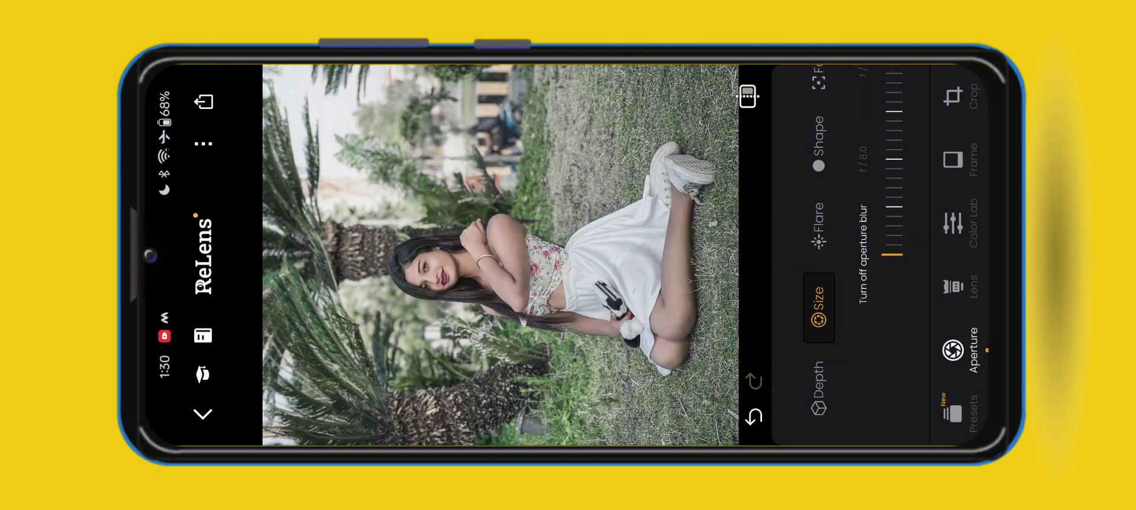
mouse_move(915, 276)
left_mouse_down()
mouse_move(925, 298)
mouse_move(898, 325)
left_mouse_up()
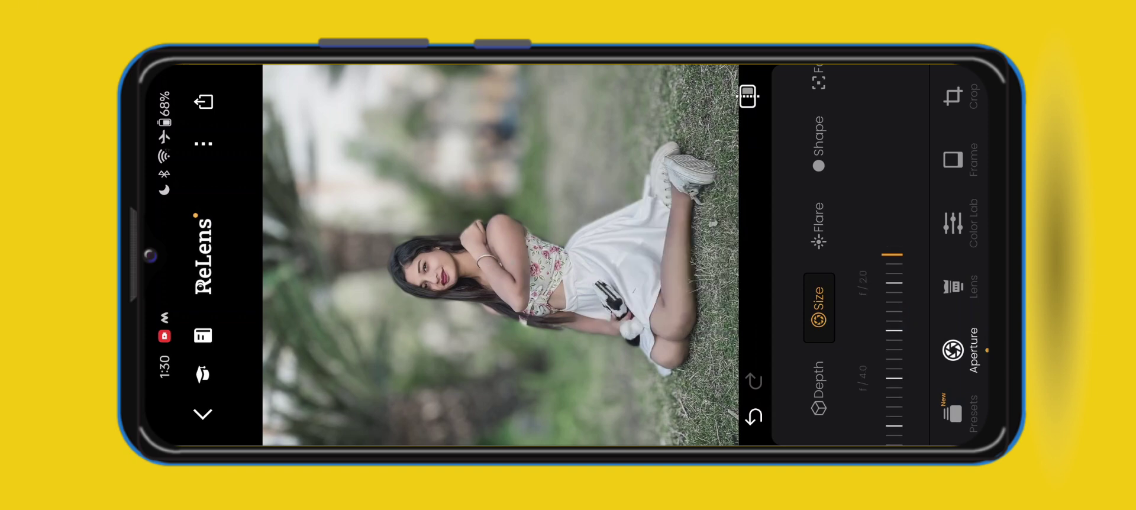
left_click_drag(892, 312, 900, 284)
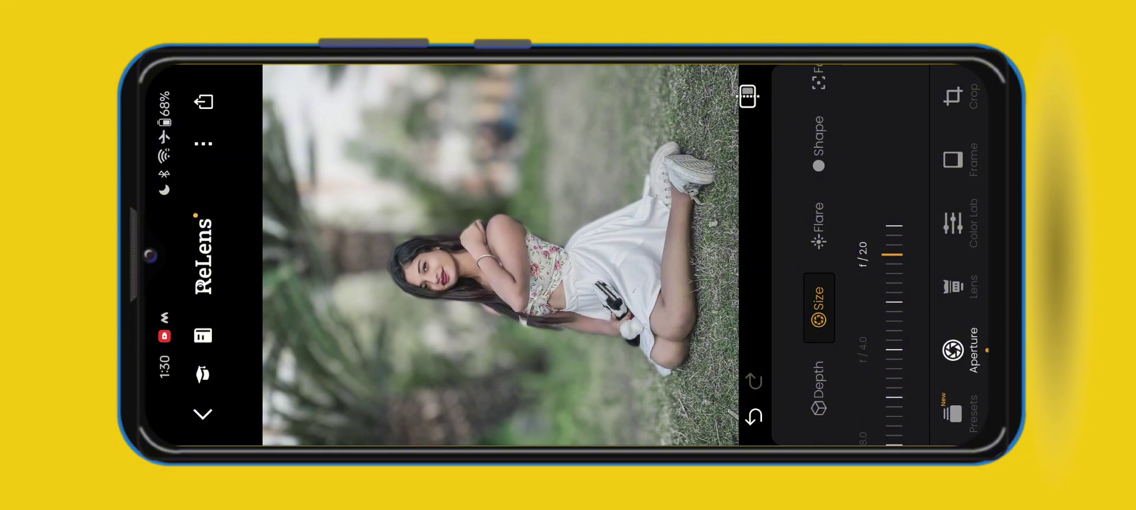
Step: Raise the bokeh Flare Highlight and Vivid sliders both to 100
left_click(819, 225)
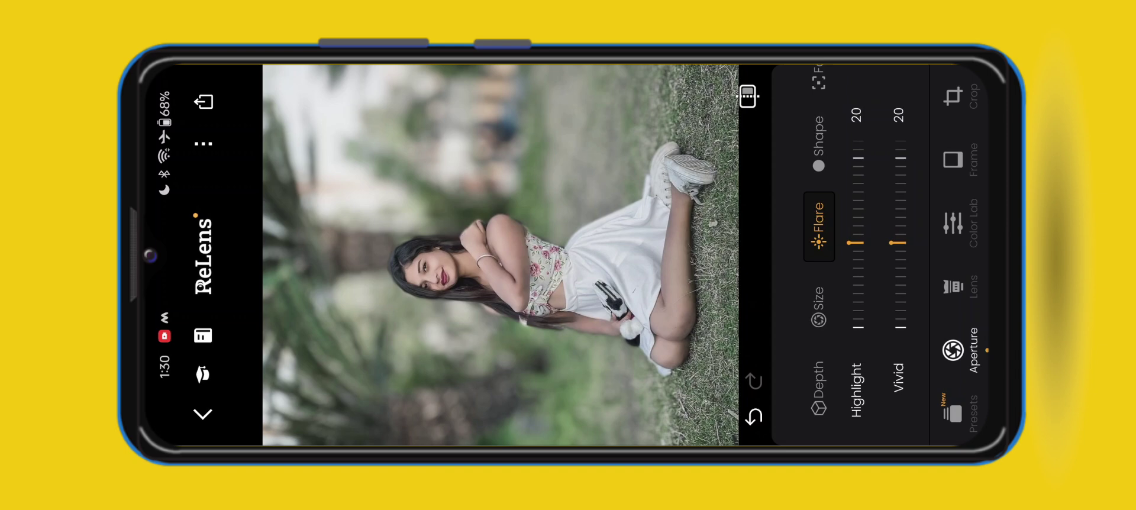
left_click_drag(889, 308, 917, 371)
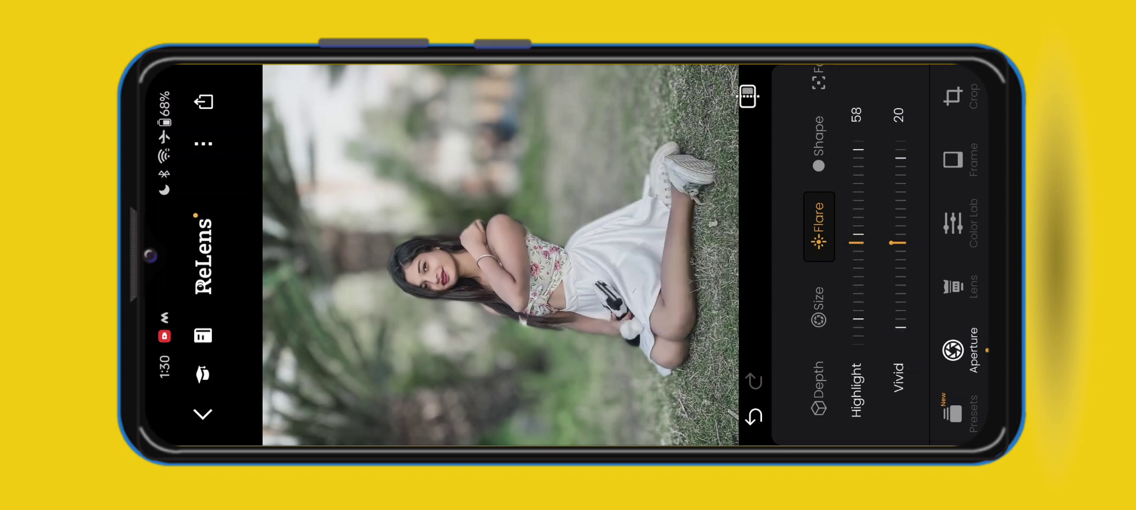
left_click_drag(858, 195, 858, 284)
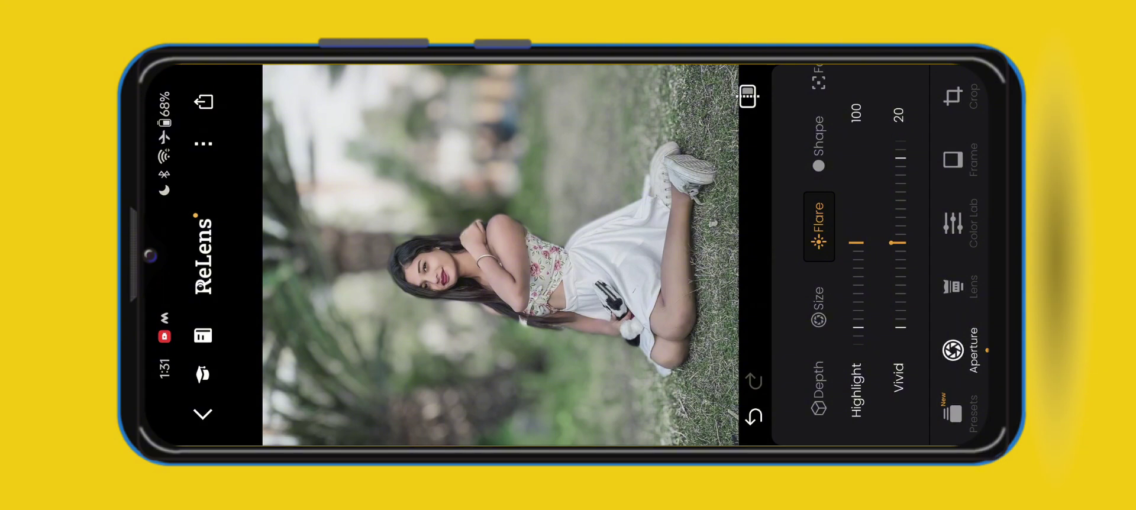
left_click_drag(900, 190, 946, 394)
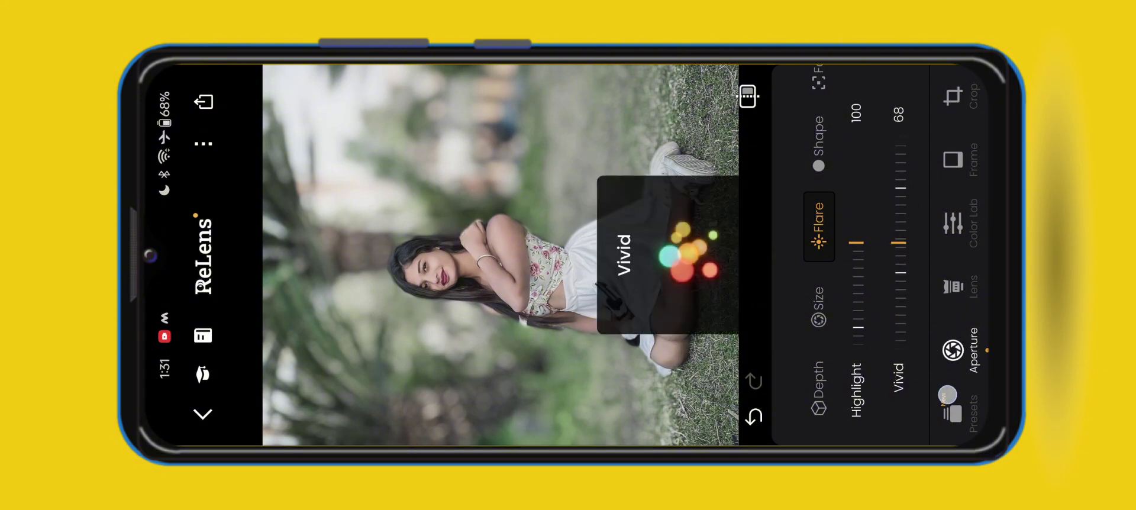
left_click_drag(906, 213, 942, 374)
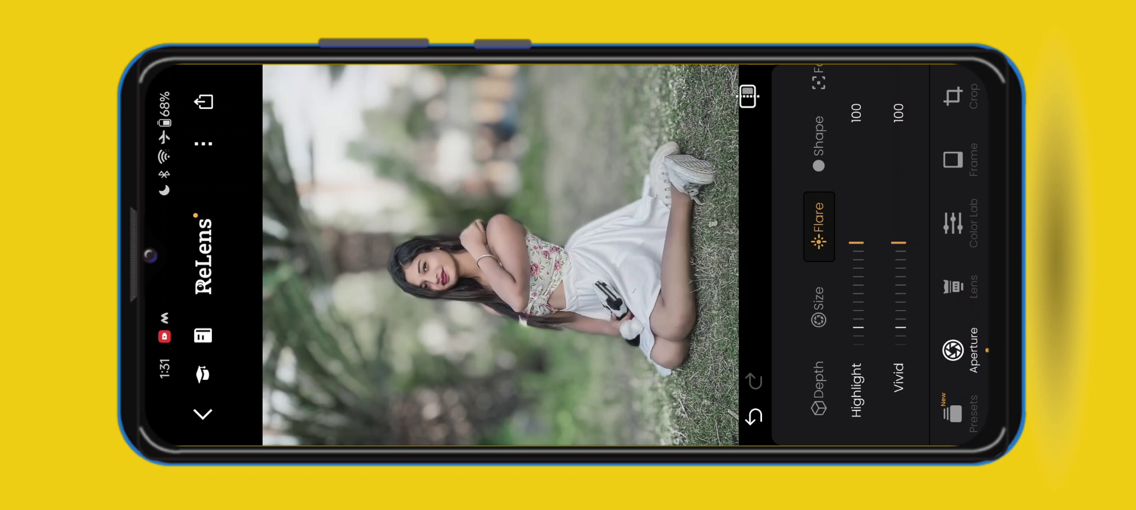
Step: Compare the flare-edited portrait with the original Before view
left_click(747, 96)
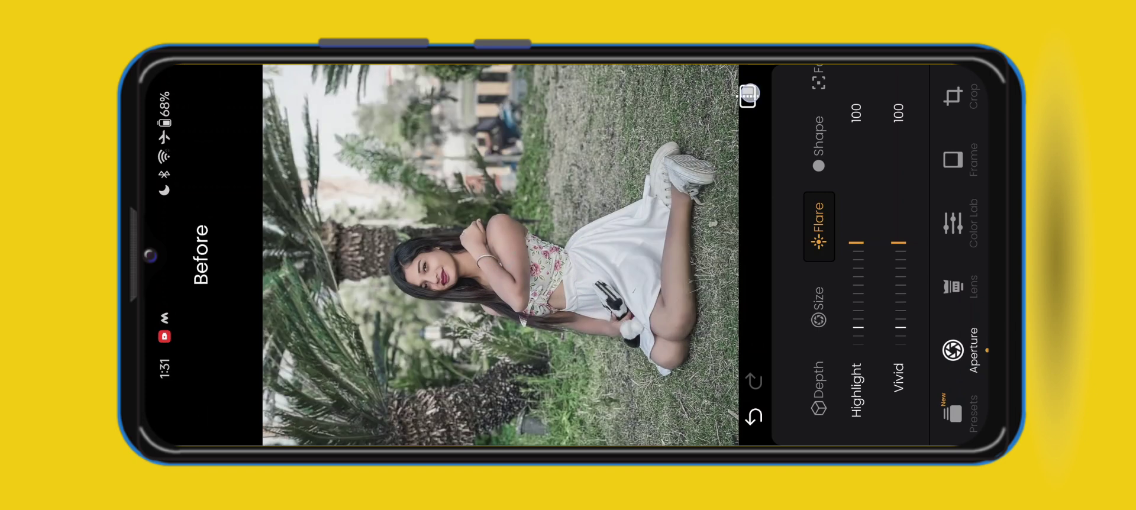
left_click(748, 96)
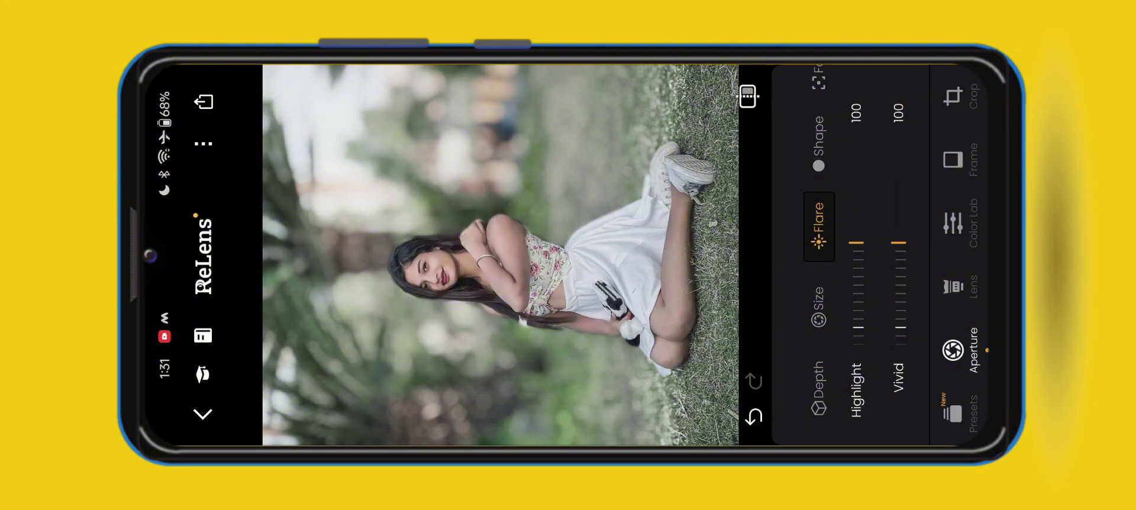
left_click(748, 95)
Step: Try teardrop and square bokeh shapes, settle on circular, then show the Lens styles
left_click(819, 142)
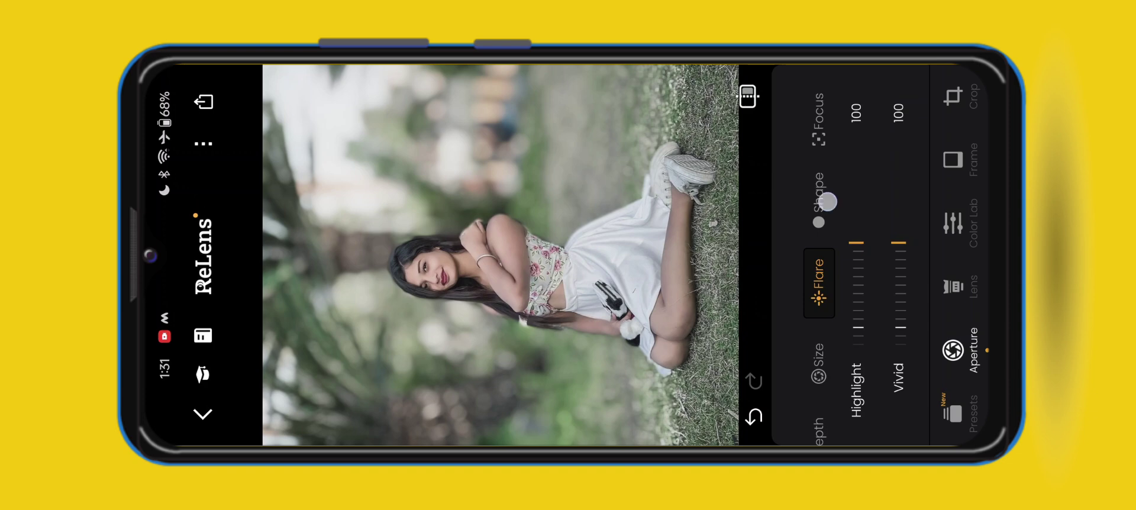
left_click(887, 305)
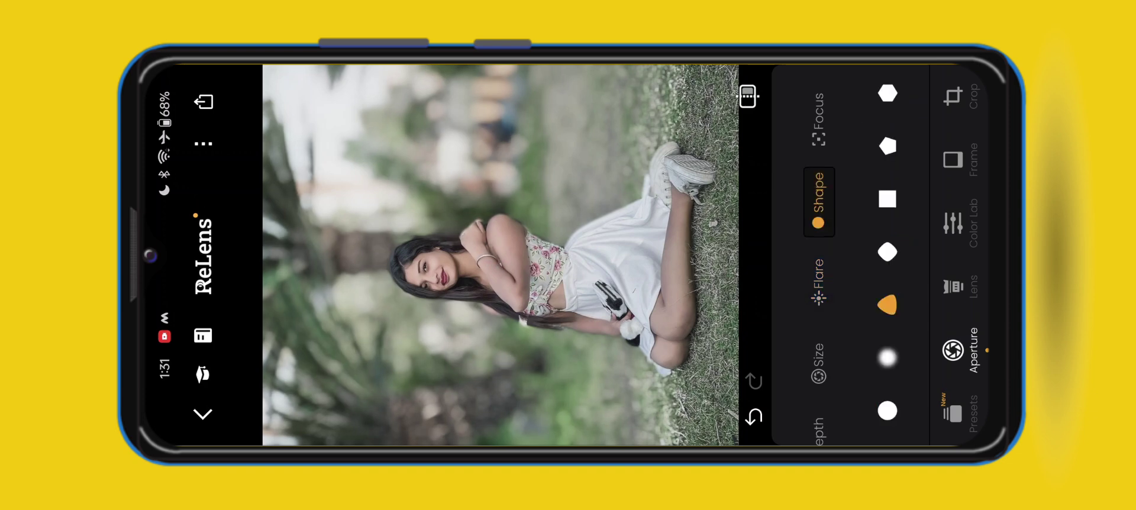
scroll(560, 229, "up", 3)
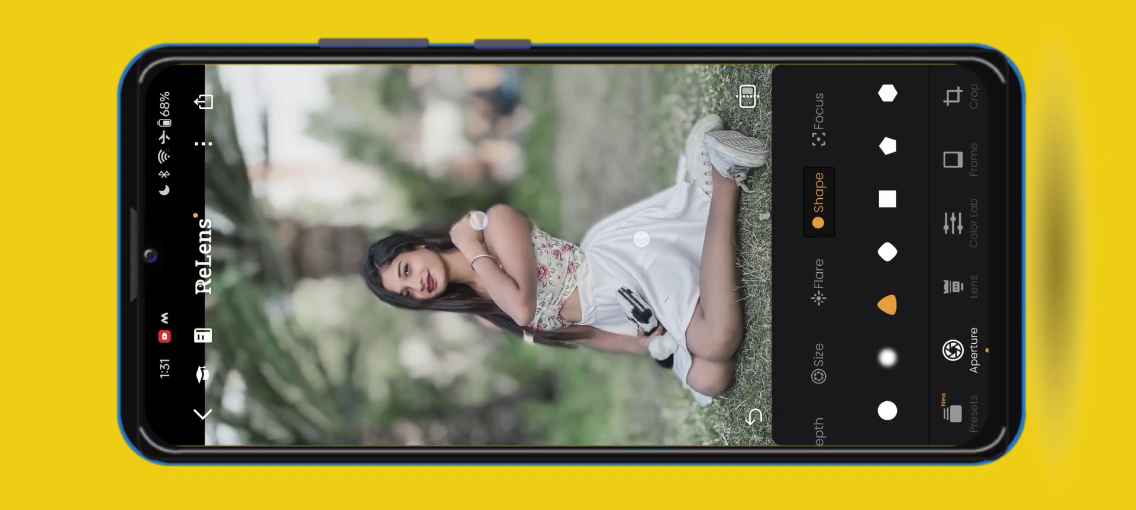
scroll(560, 230, "down", 3)
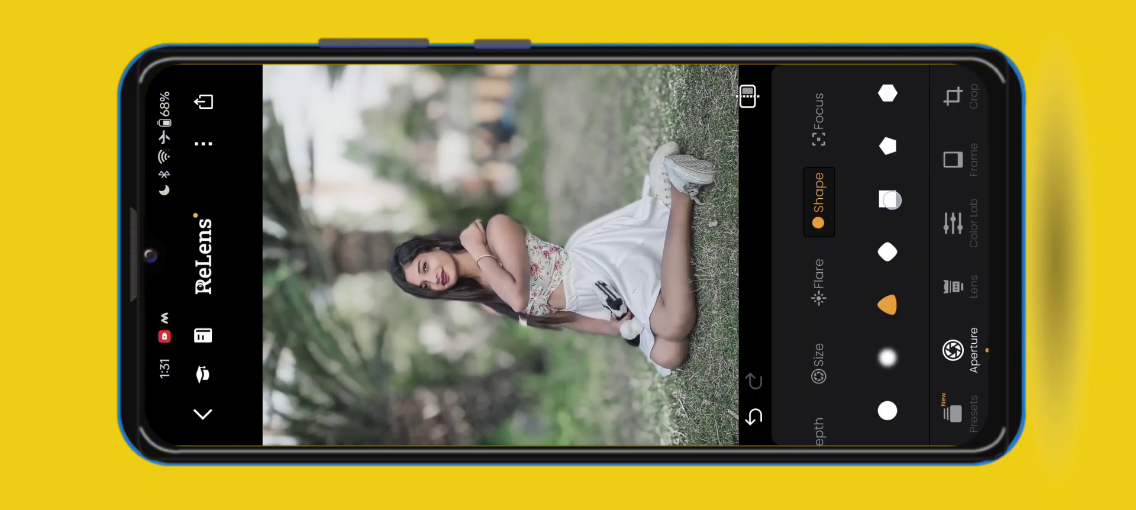
left_click(889, 200)
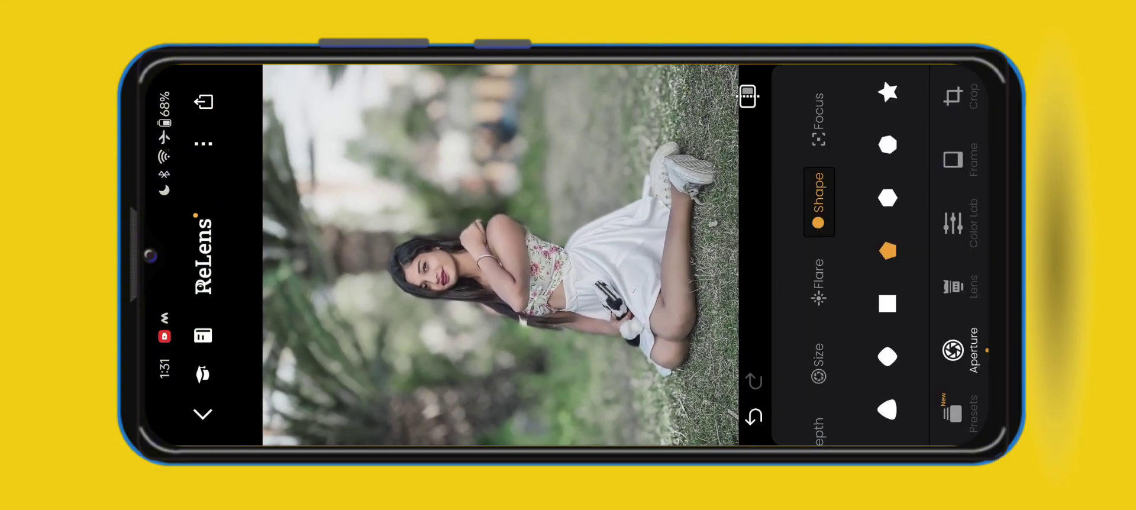
scroll(887, 250, "down", 2)
left_click(887, 410)
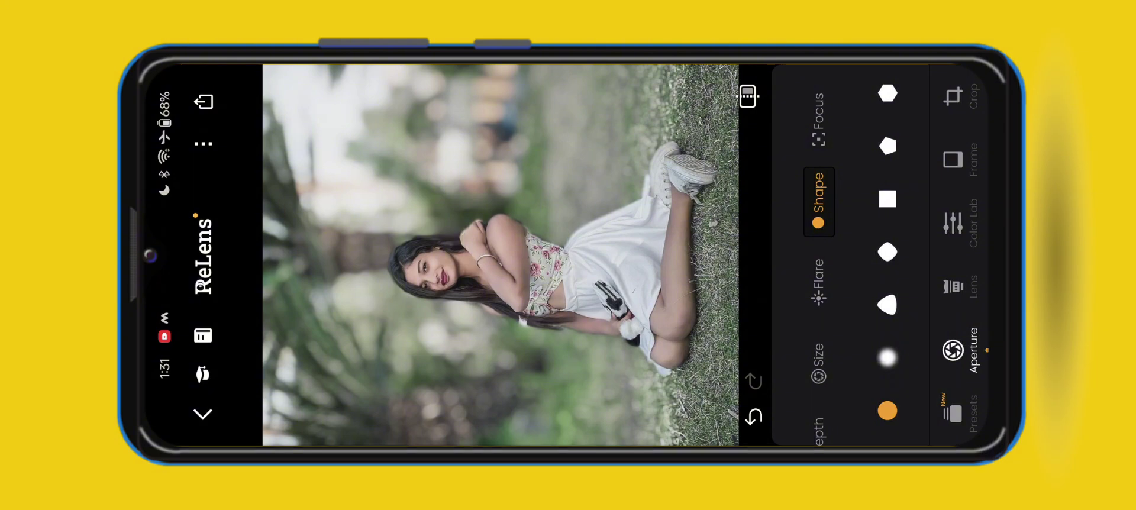
left_click(953, 287)
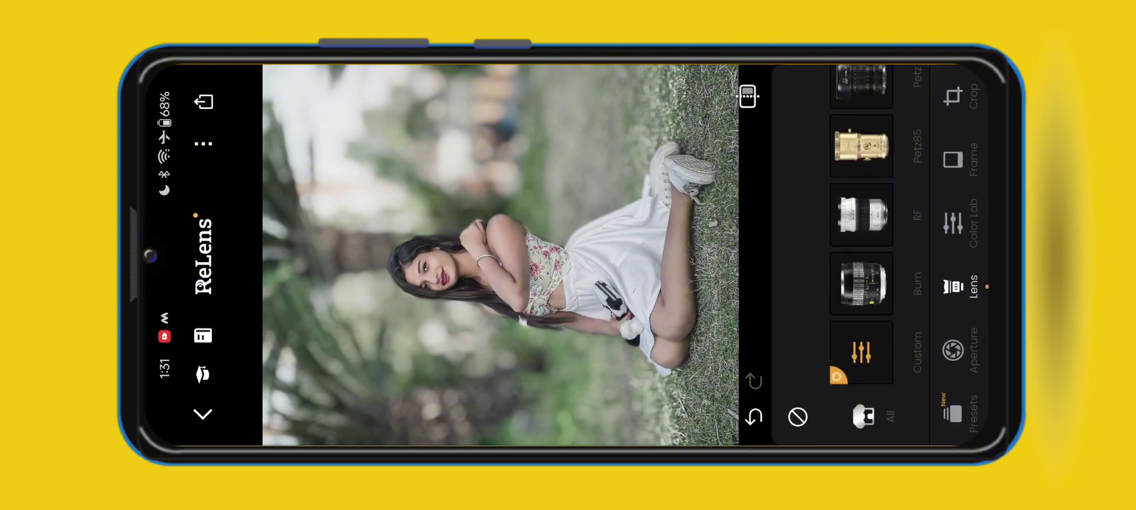
Step: Browse the Lens carousel without picking a style, then switch to Color Lab
left_click_drag(882, 164, 924, 307)
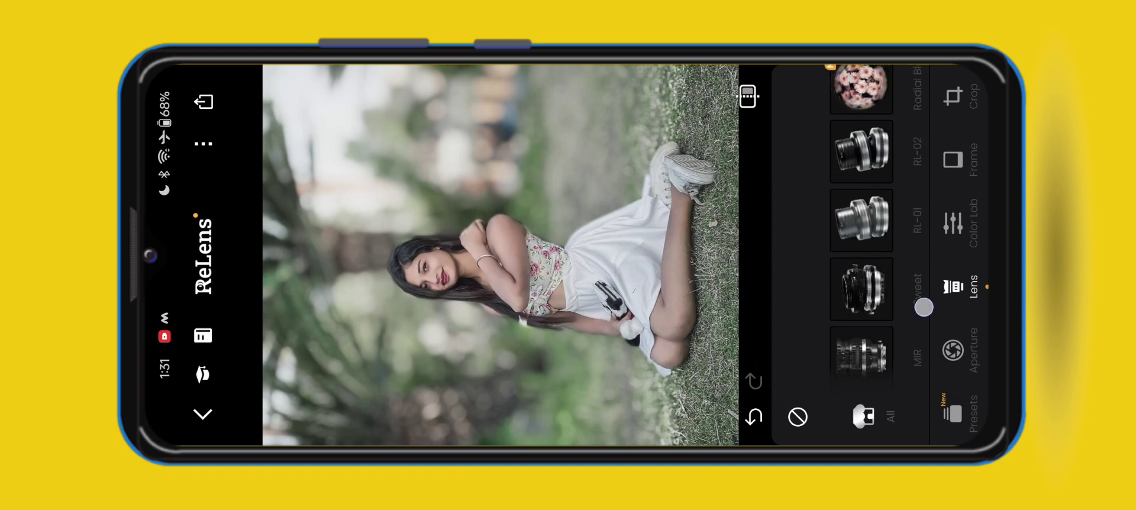
left_click_drag(891, 198, 907, 246)
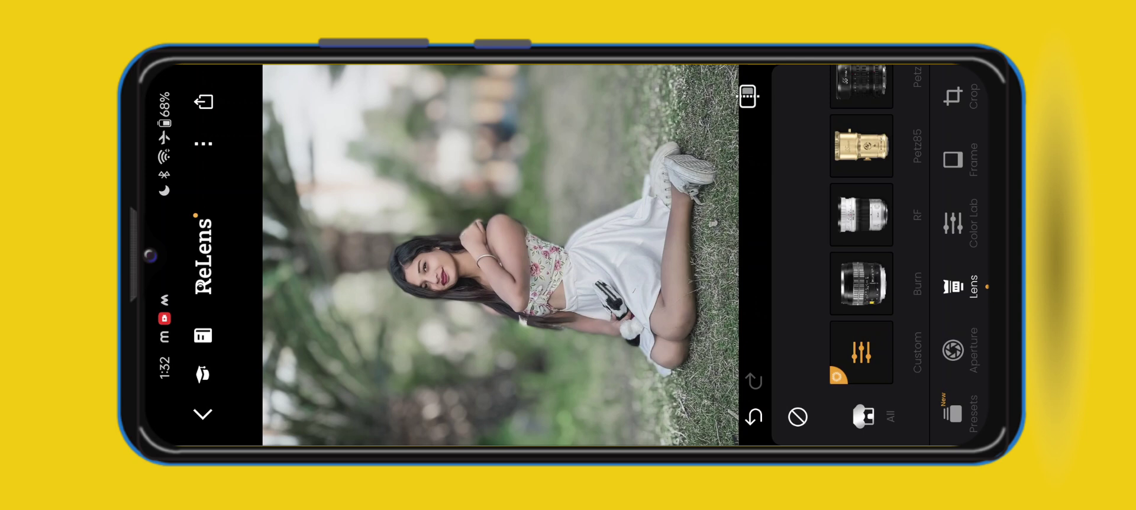
left_click(954, 223)
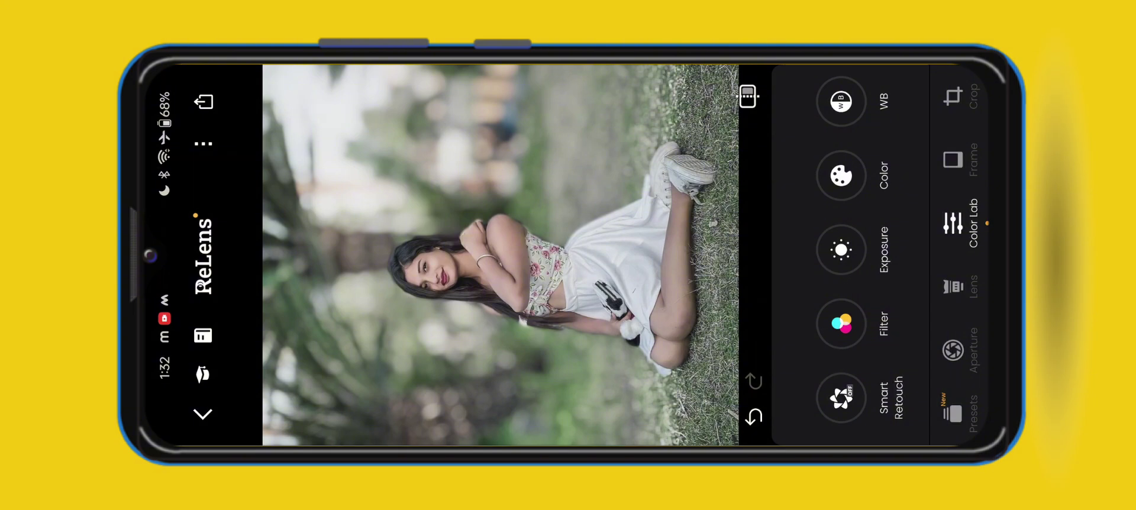
Step: Apply Smart Retouch and compare it against the original photo
left_click(841, 398)
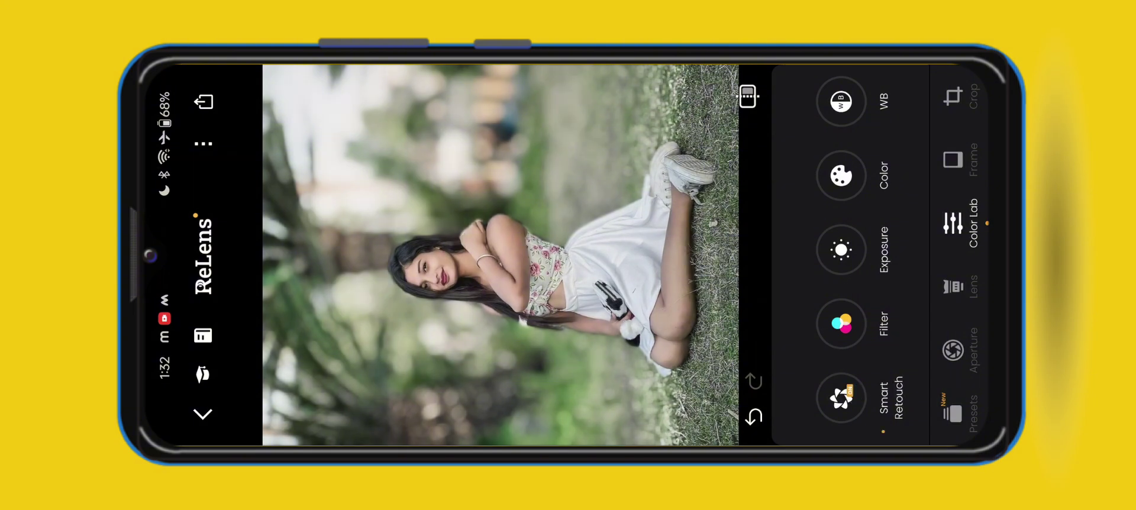
left_click(748, 96)
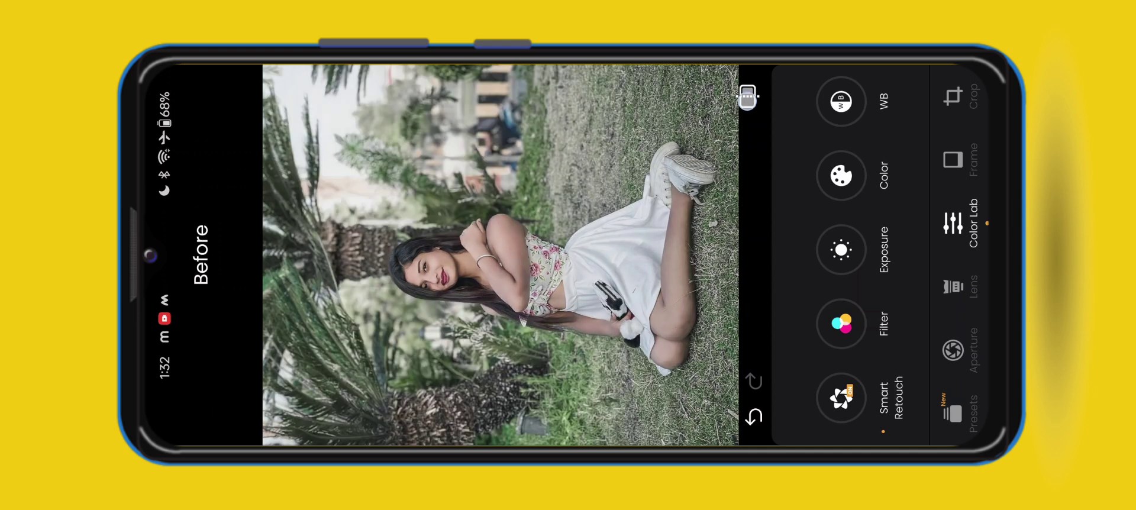
left_click(748, 96)
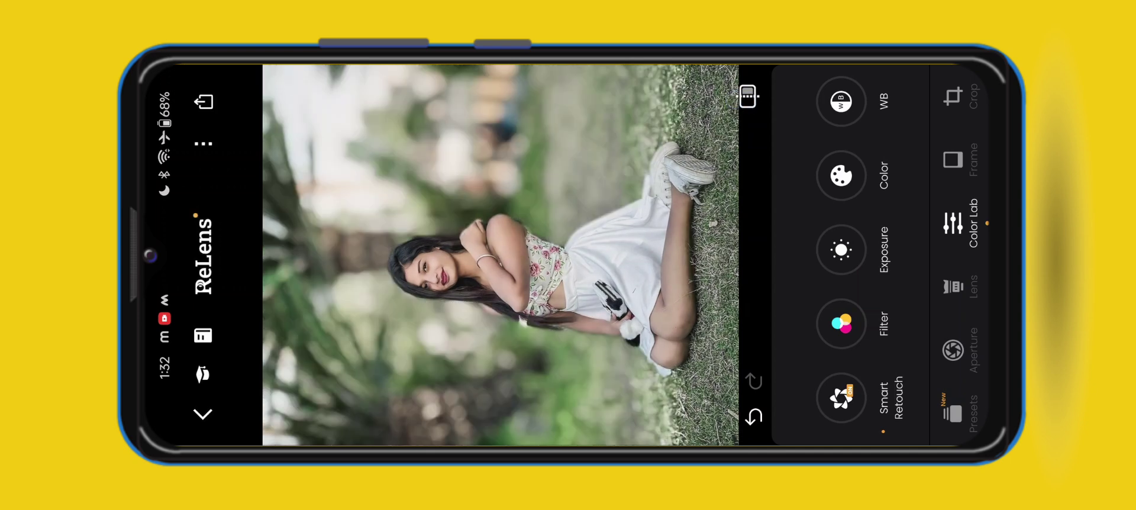
left_click_drag(875, 156, 875, 213)
left_click_drag(882, 137, 881, 194)
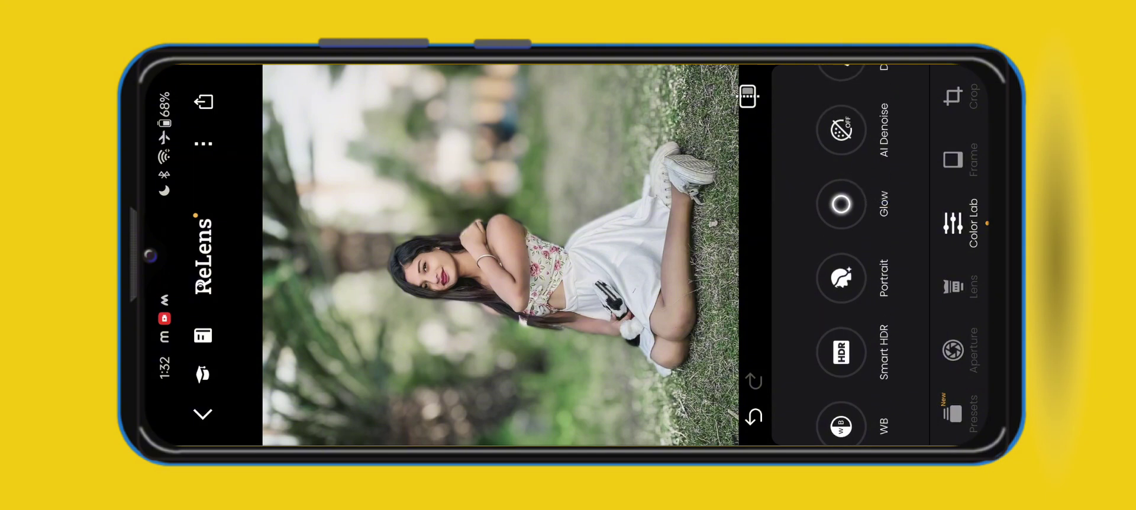
Step: Turn on AI HDR brightness enhancement in Smart HDR and check it against the original
left_click(841, 352)
left_click(915, 254)
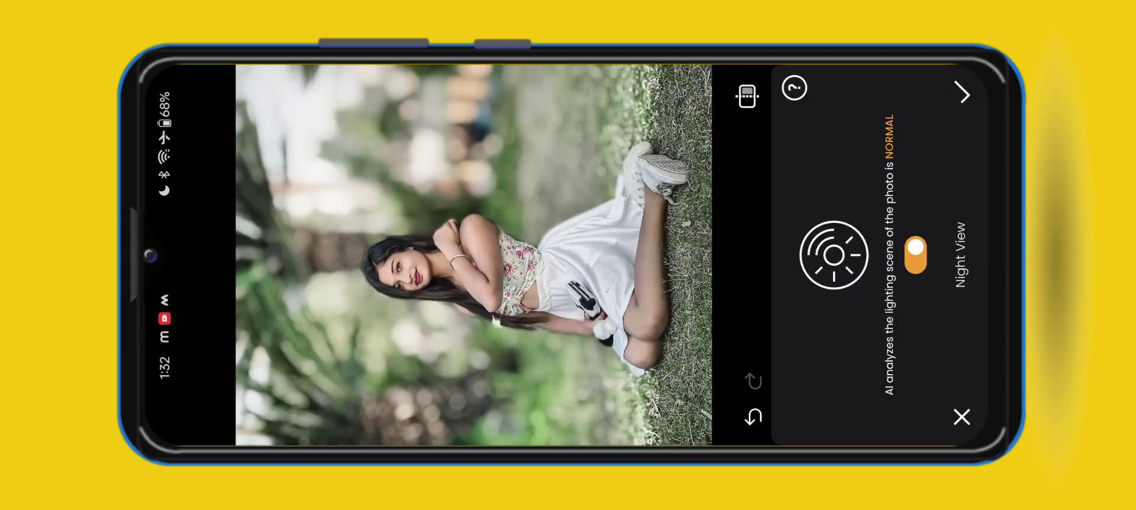
left_click(962, 93)
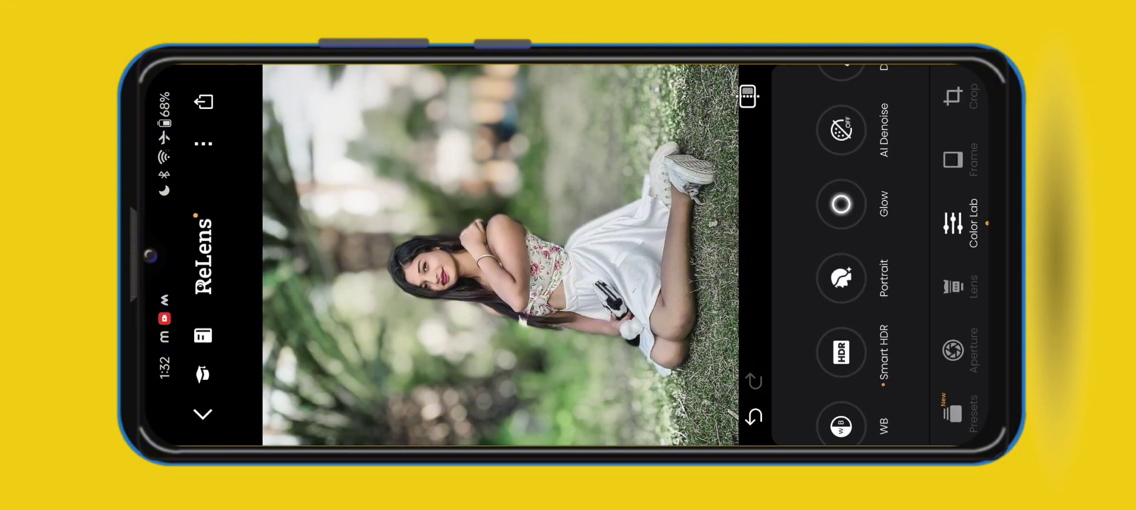
left_click(747, 95)
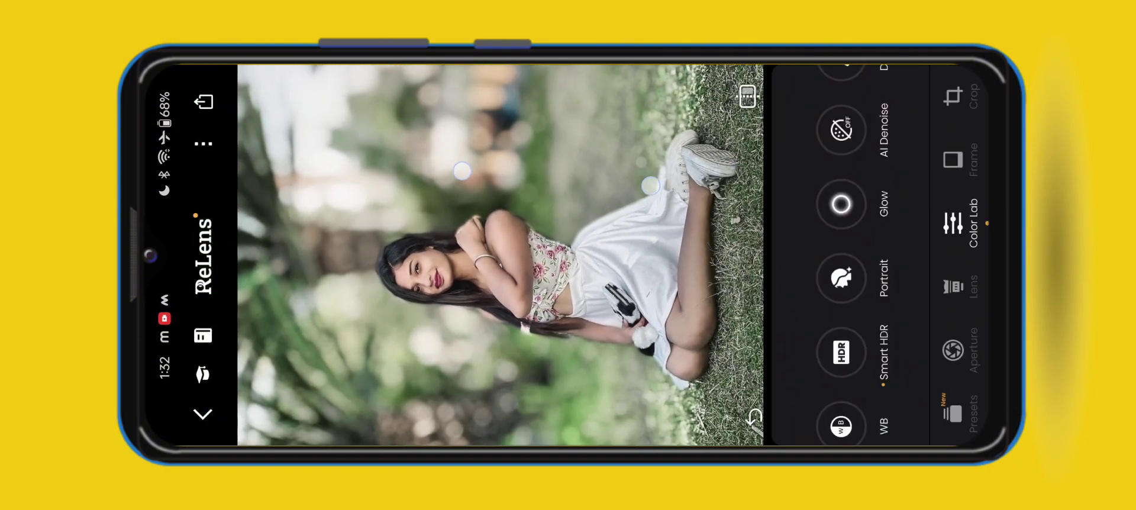
left_click(754, 416)
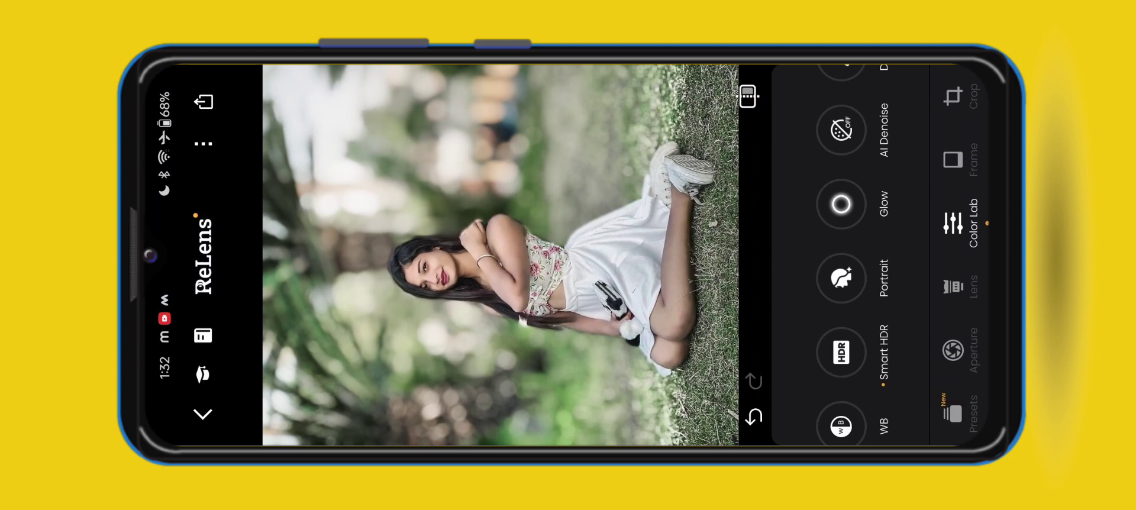
left_click_drag(867, 172, 868, 378)
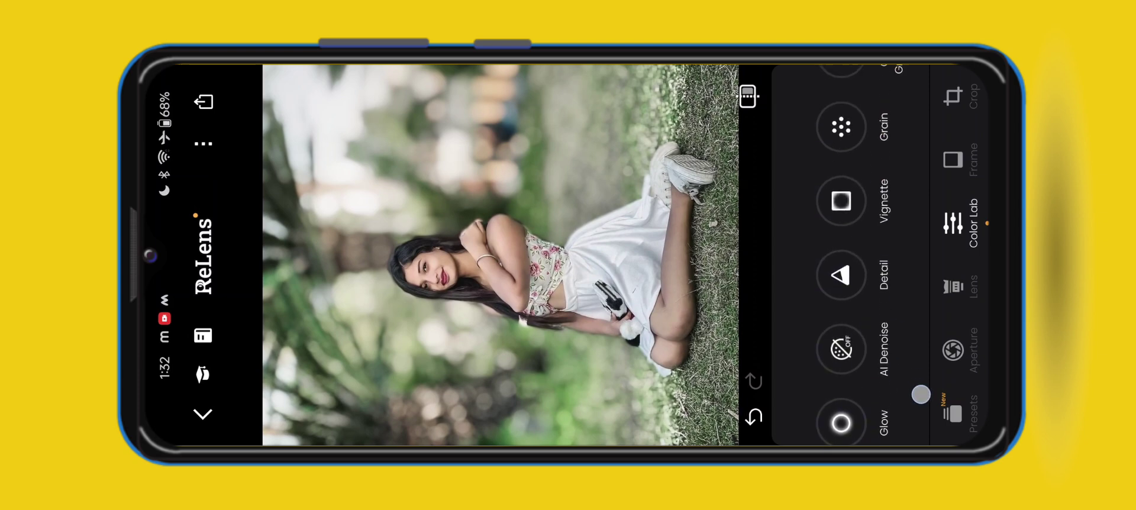
left_click_drag(903, 148, 903, 291)
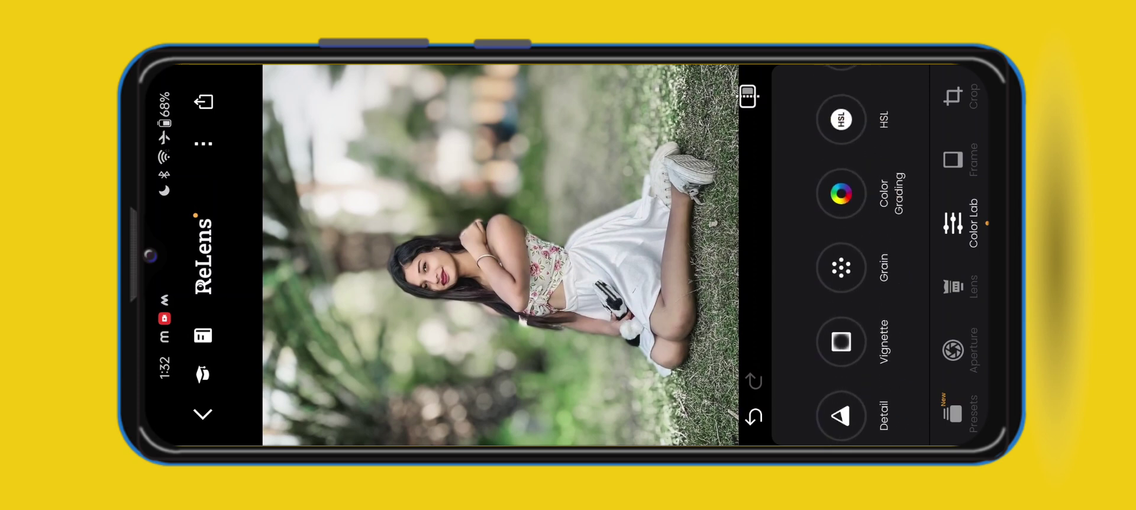
Step: In HSL, raise green saturation to 96 and yellow saturation to 62
left_click(841, 120)
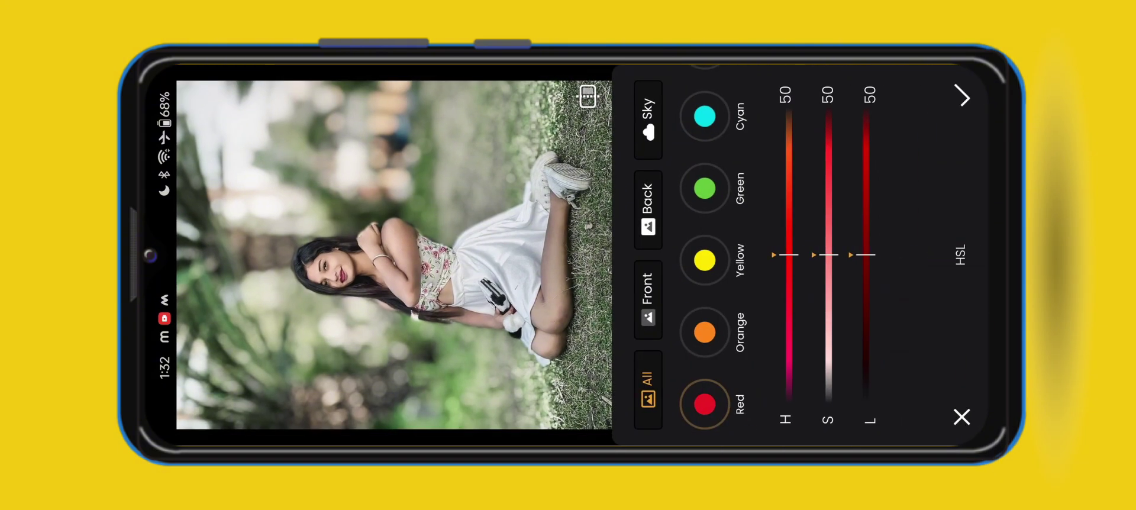
left_click(718, 202)
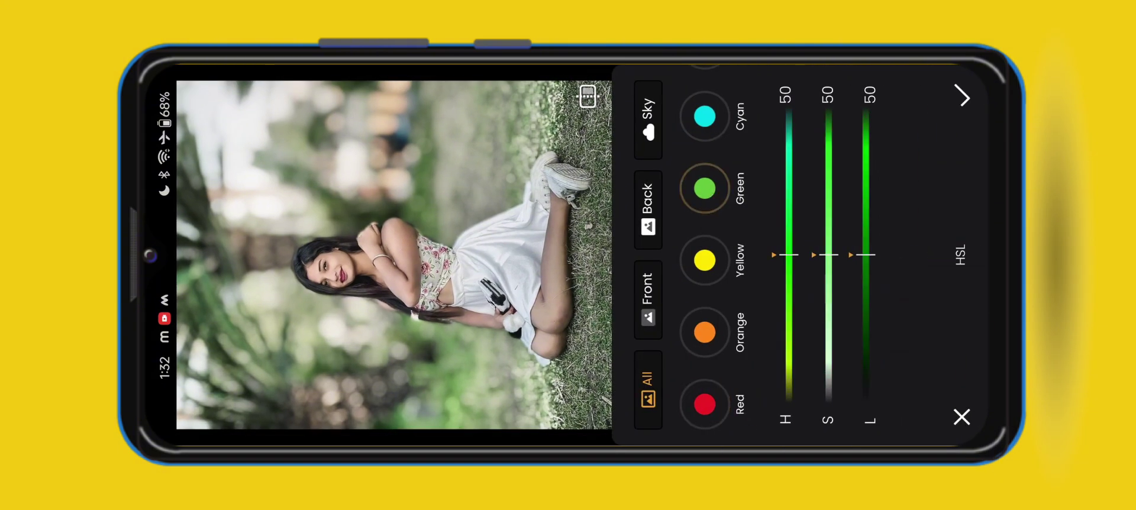
mouse_move(839, 239)
left_mouse_down()
mouse_move(881, 397)
mouse_move(871, 331)
left_mouse_up()
left_click(725, 256)
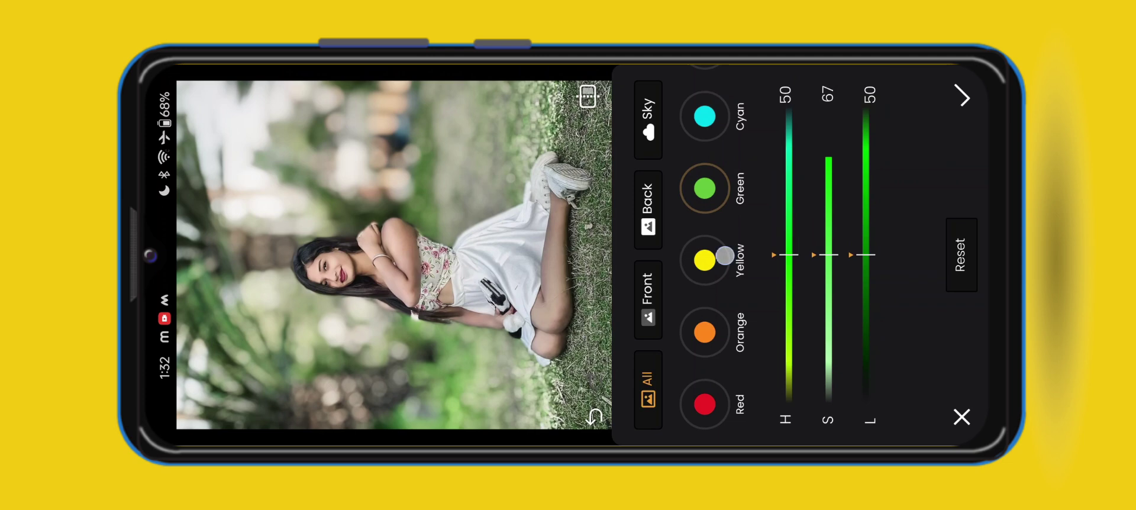
left_click_drag(829, 144, 862, 310)
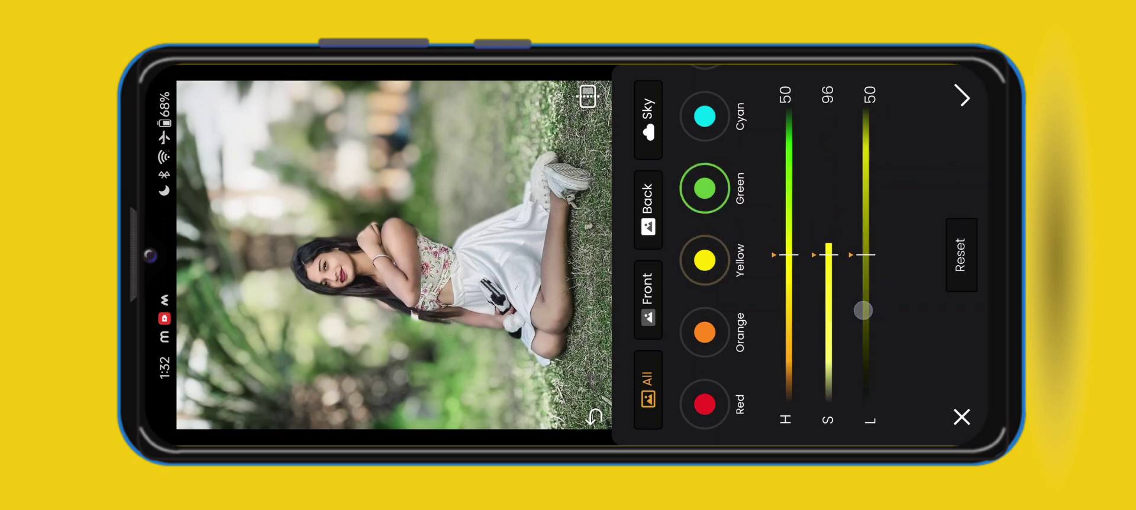
left_click(707, 284)
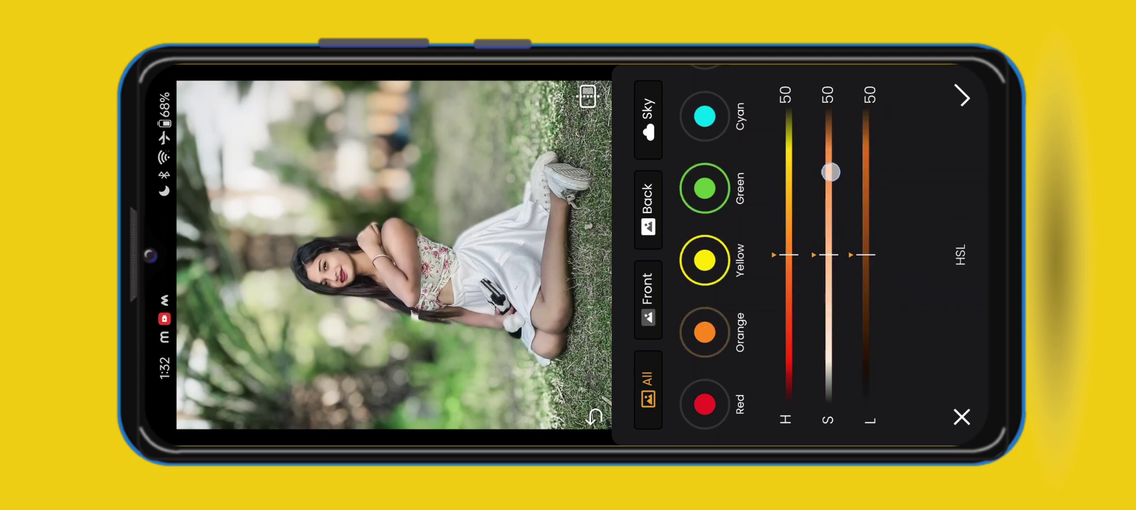
mouse_move(829, 170)
left_mouse_down()
mouse_move(853, 267)
mouse_move(858, 254)
left_mouse_up()
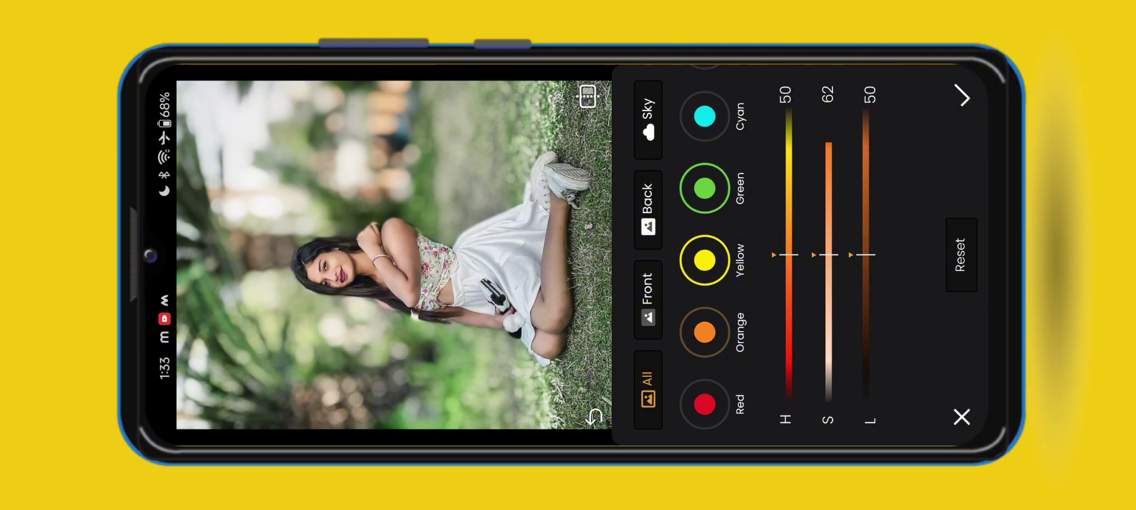
left_click(964, 96)
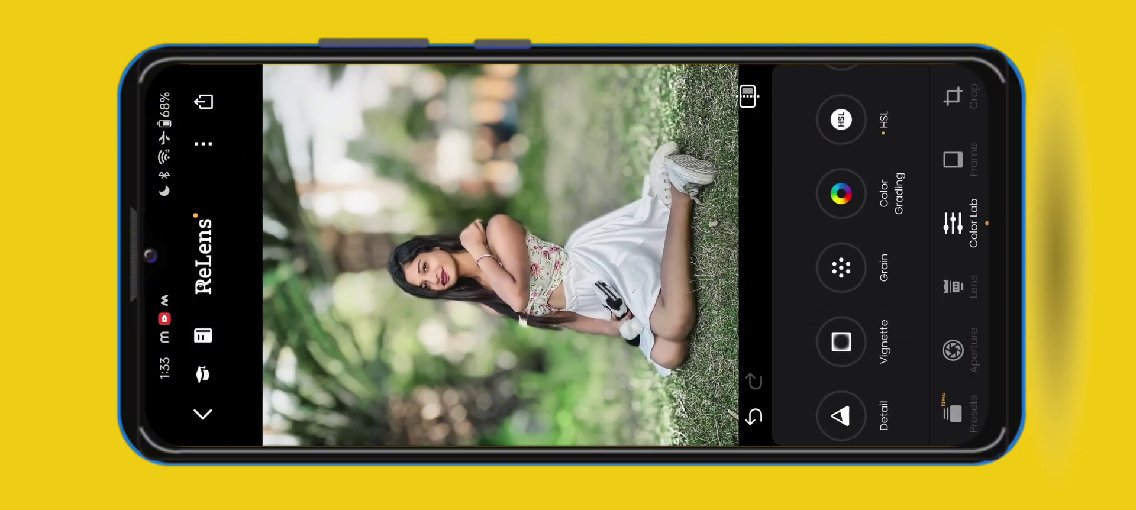
Step: Compare with the original, zoom in on the woman, then export and save to the album
left_click(748, 95)
left_click(748, 96)
left_click(503, 254)
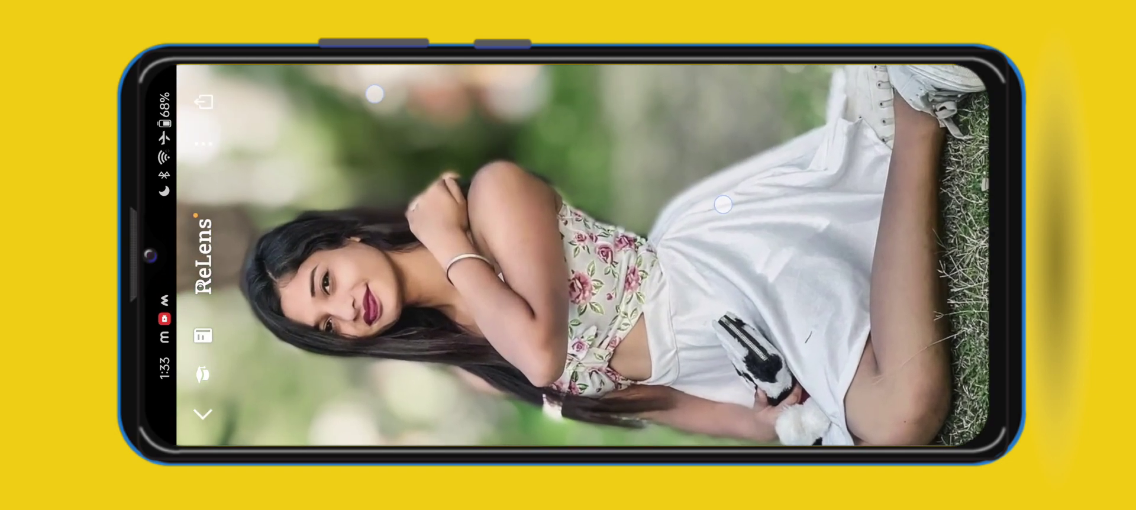
left_click_drag(503, 178, 429, 128)
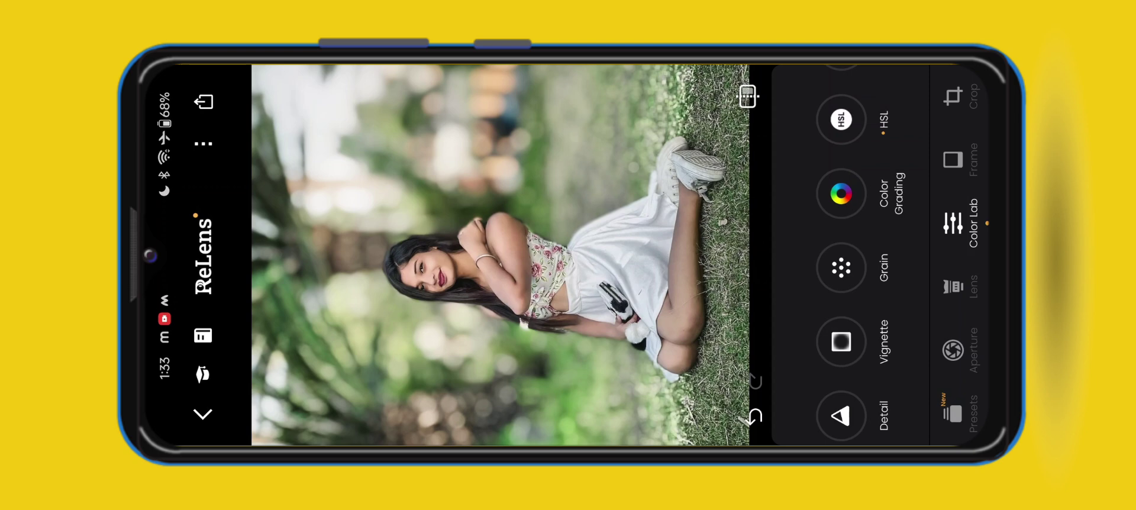
left_click(204, 101)
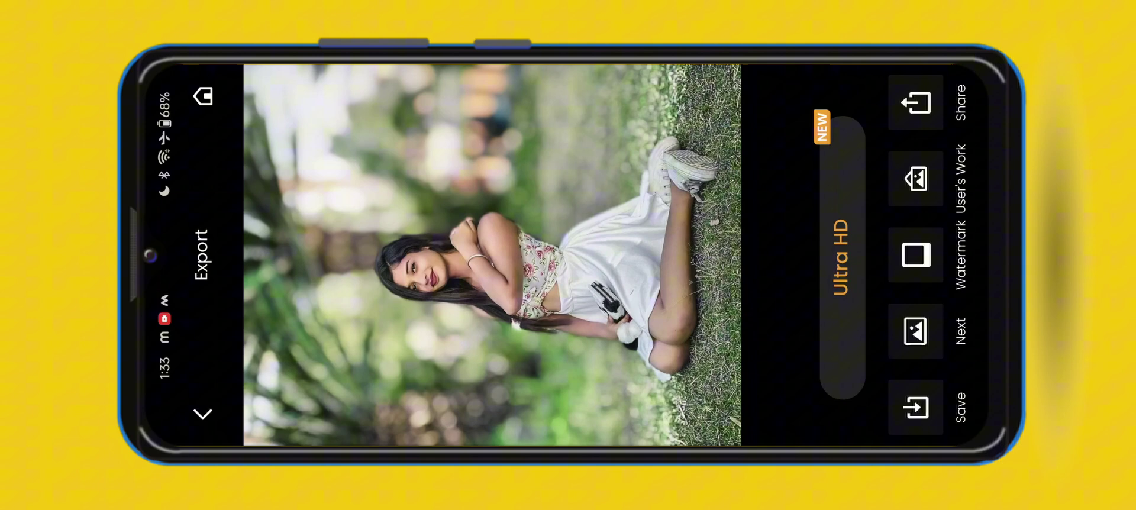
left_click(915, 407)
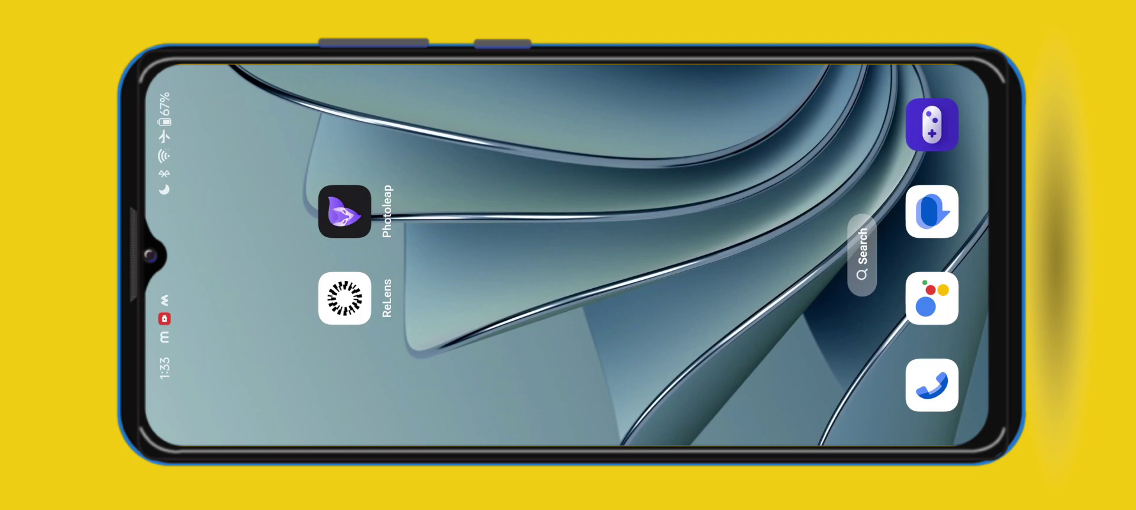
Step: Launch Photoleap, dismiss What's New and open the seated-woman portrait via Edit photo
left_click(344, 212)
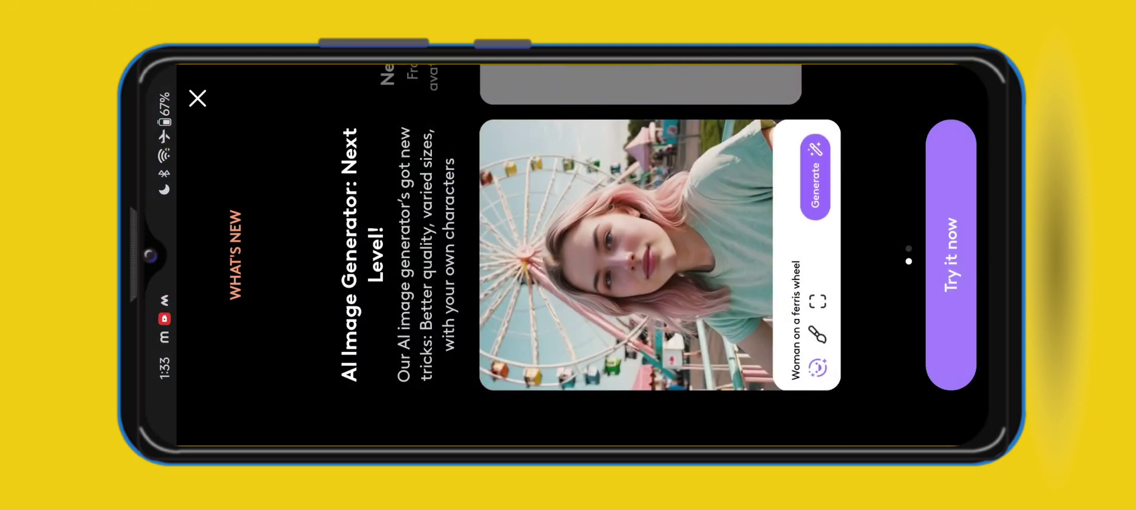
left_click(198, 98)
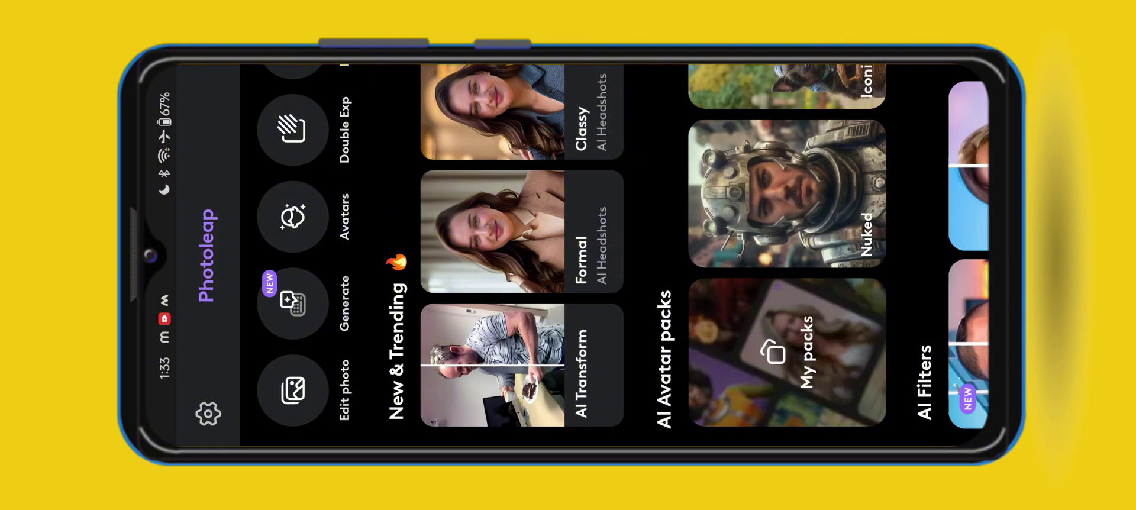
left_click(292, 391)
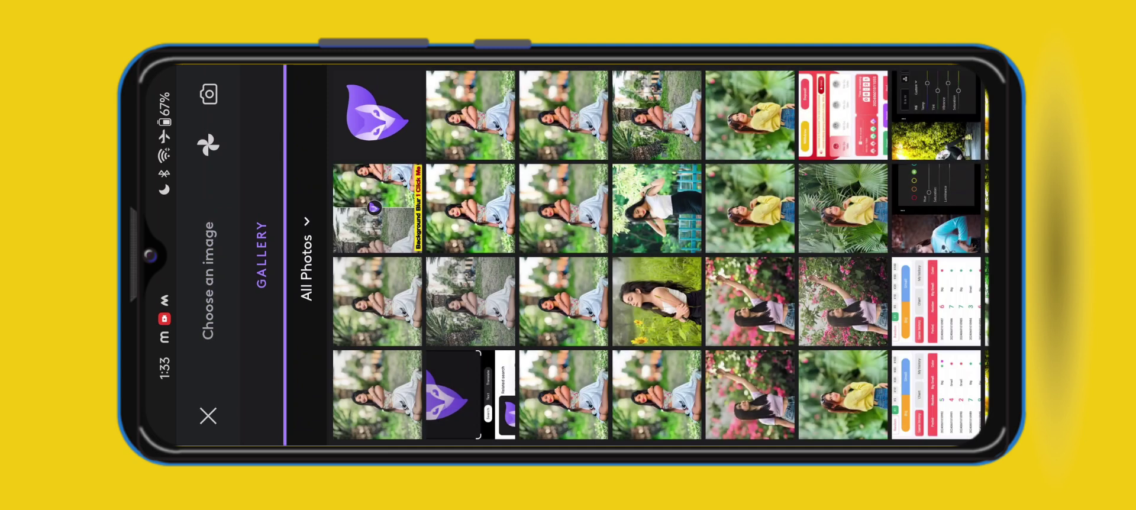
left_click(380, 383)
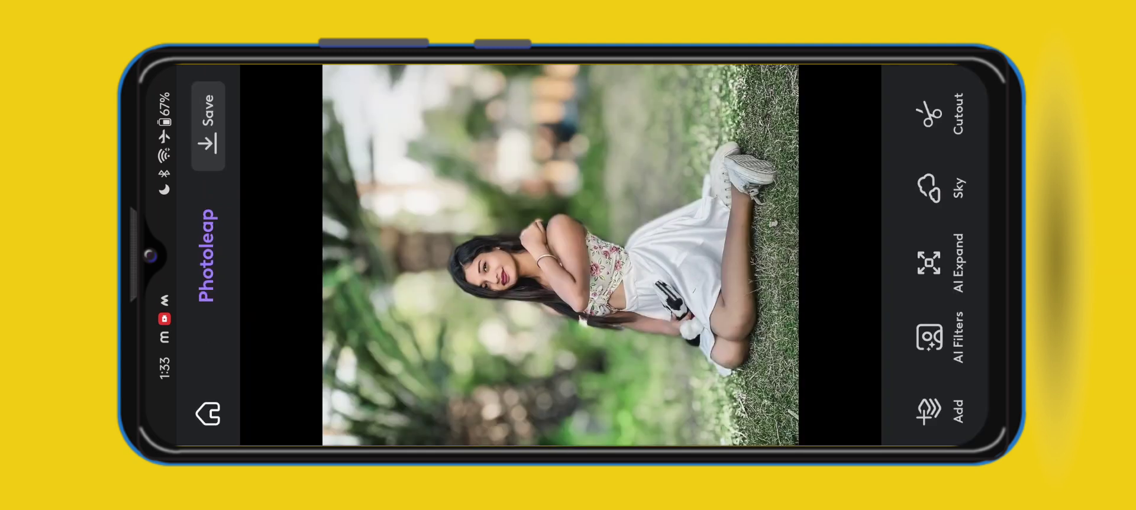
Step: Run AI Enhance to upscale the portrait from 1080x1350 to 2160x2700 px
scroll(947, 236, "up", 10)
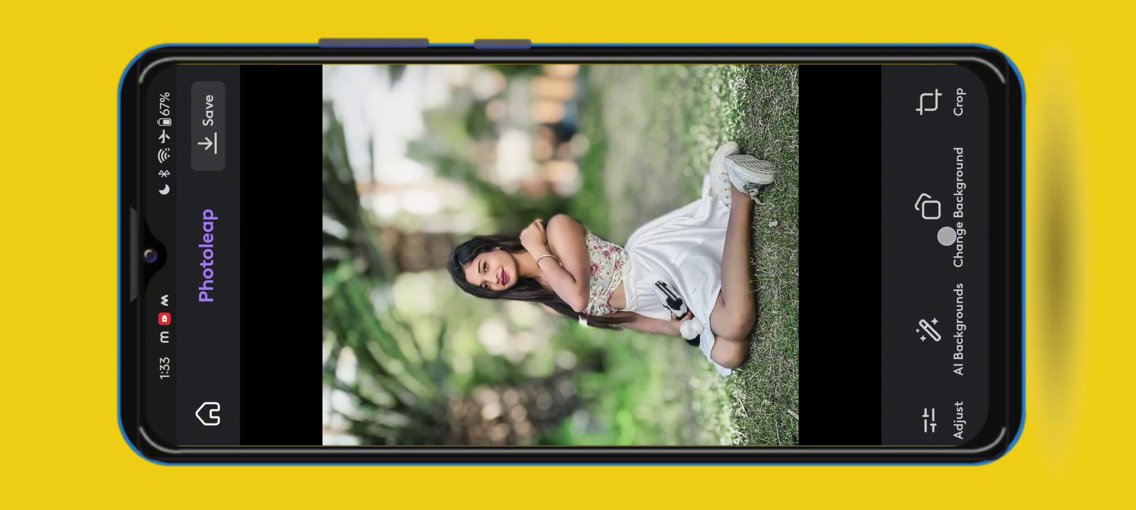
scroll(947, 236, "up", 5)
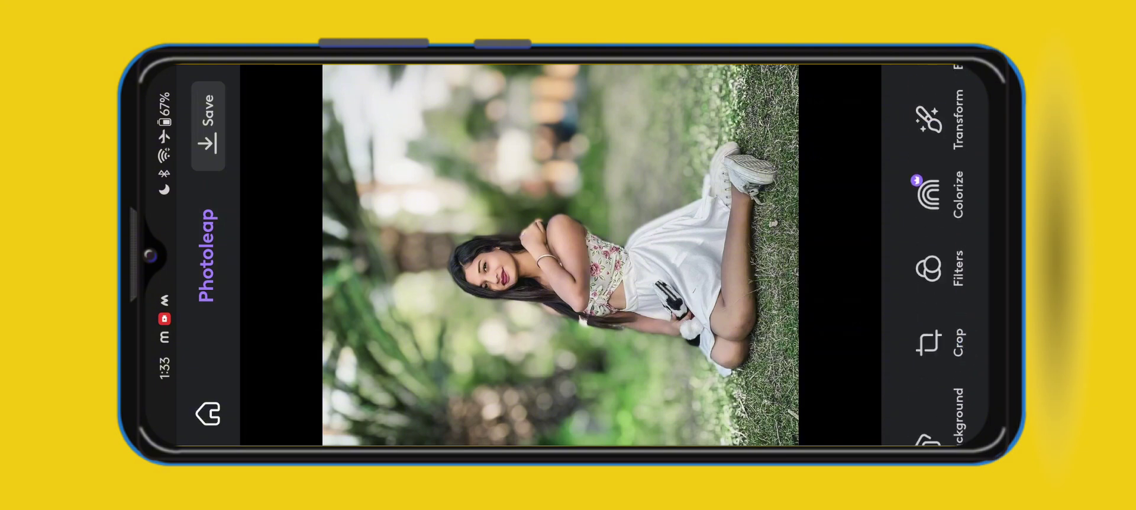
scroll(947, 254, "up", 3)
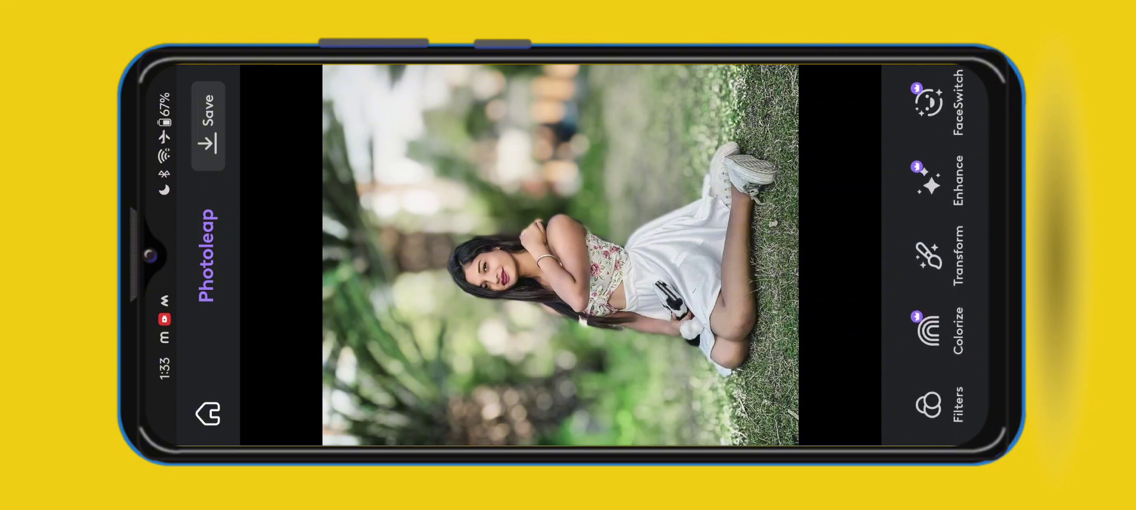
left_click(932, 181)
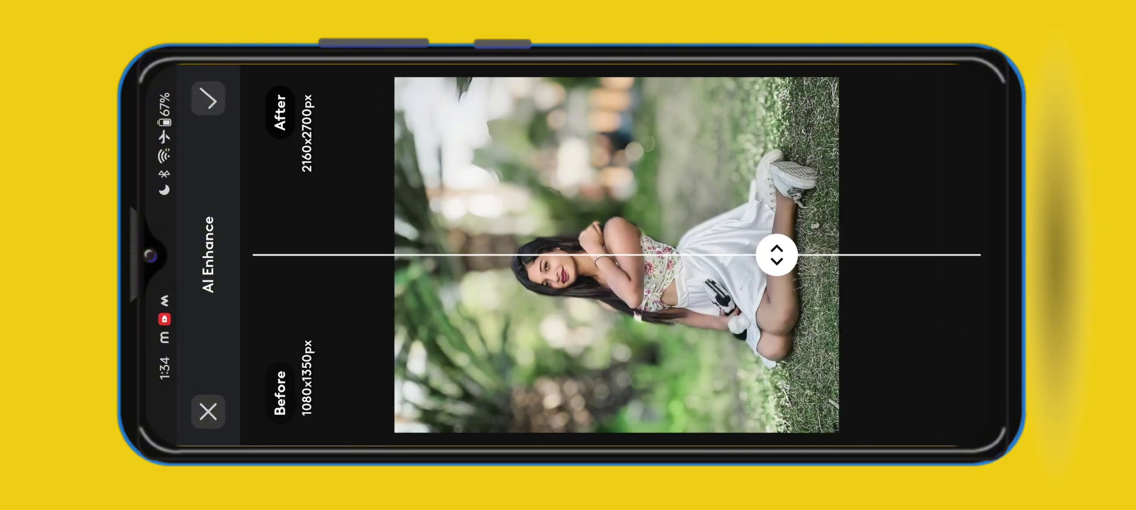
scroll(592, 153, "up", 2)
scroll(592, 154, "up", 2)
scroll(592, 148, "up", 2)
mouse_move(776, 255)
left_mouse_down()
mouse_move(770, 127)
mouse_move(776, 414)
left_mouse_up()
scroll(596, 191, "up", 2)
scroll(709, 181, "down", 1)
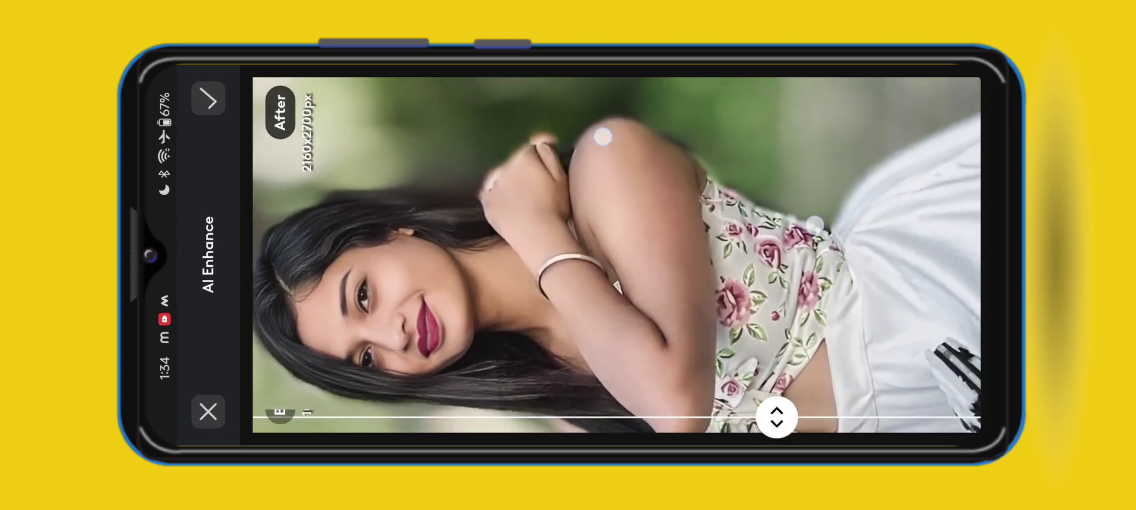
scroll(708, 181, "down", 2)
mouse_move(651, 266)
left_mouse_down()
mouse_move(651, 178)
mouse_move(651, 267)
left_mouse_up()
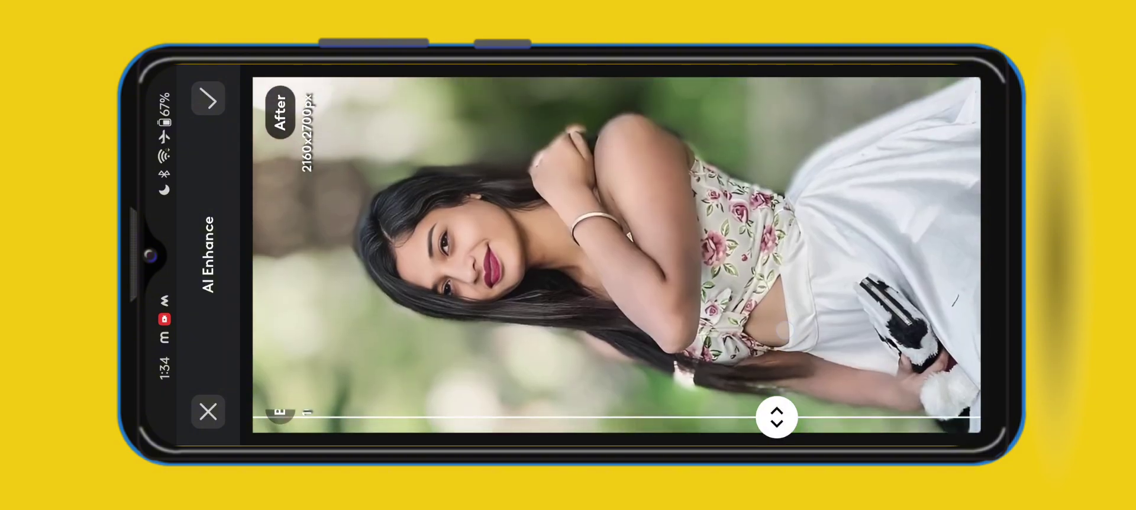
mouse_move(782, 328)
left_mouse_down()
mouse_move(791, 139)
mouse_move(796, 344)
mouse_move(807, 140)
mouse_move(815, 356)
left_mouse_up()
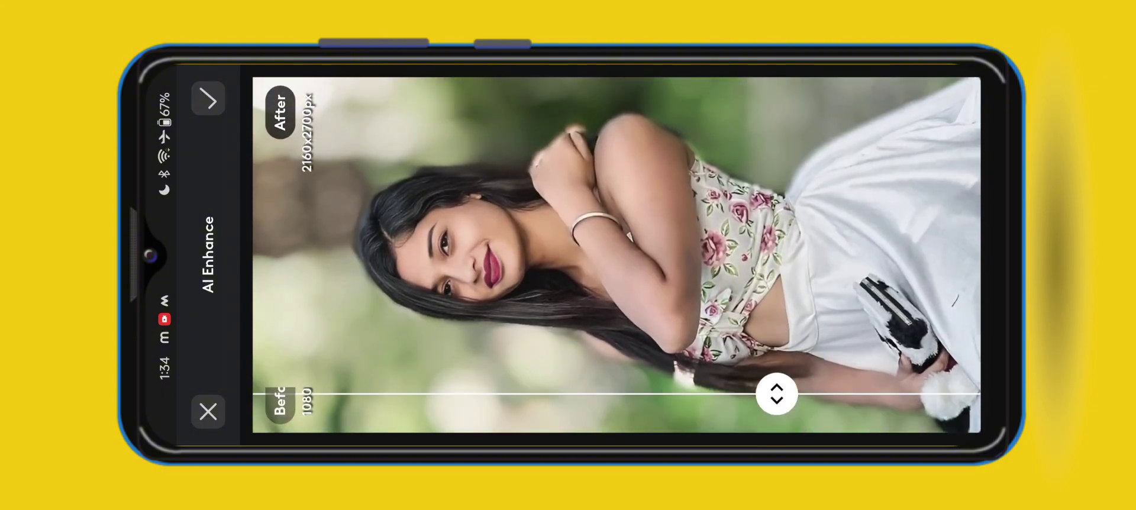
scroll(617, 255, "down", 3)
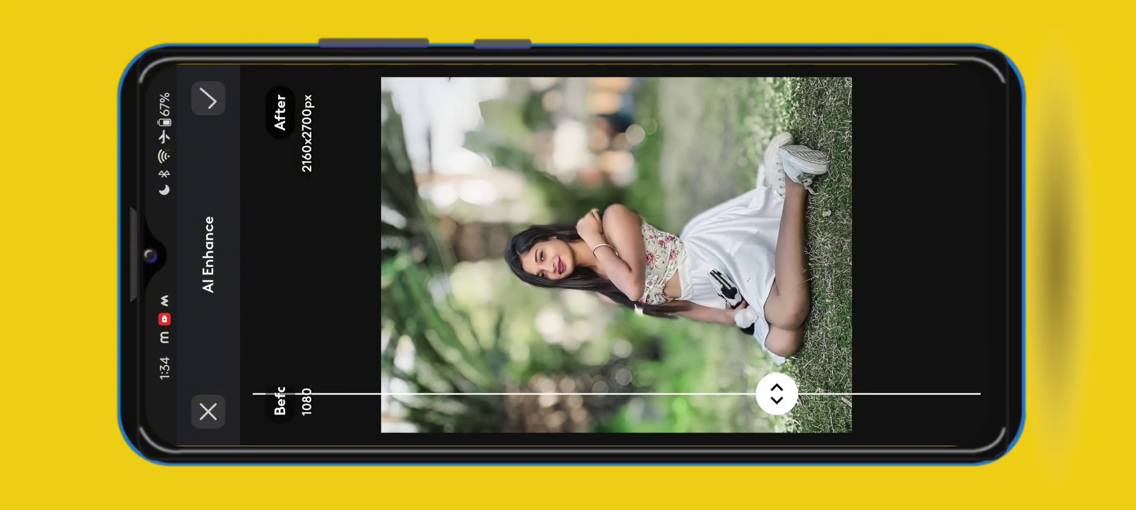
scroll(619, 219, "up", 3)
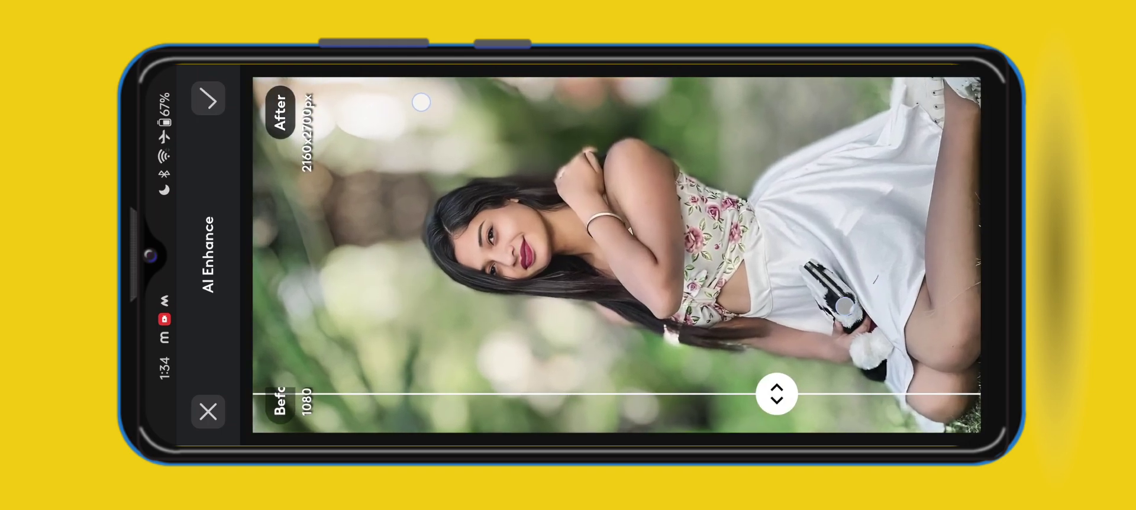
scroll(623, 180, "down", 3)
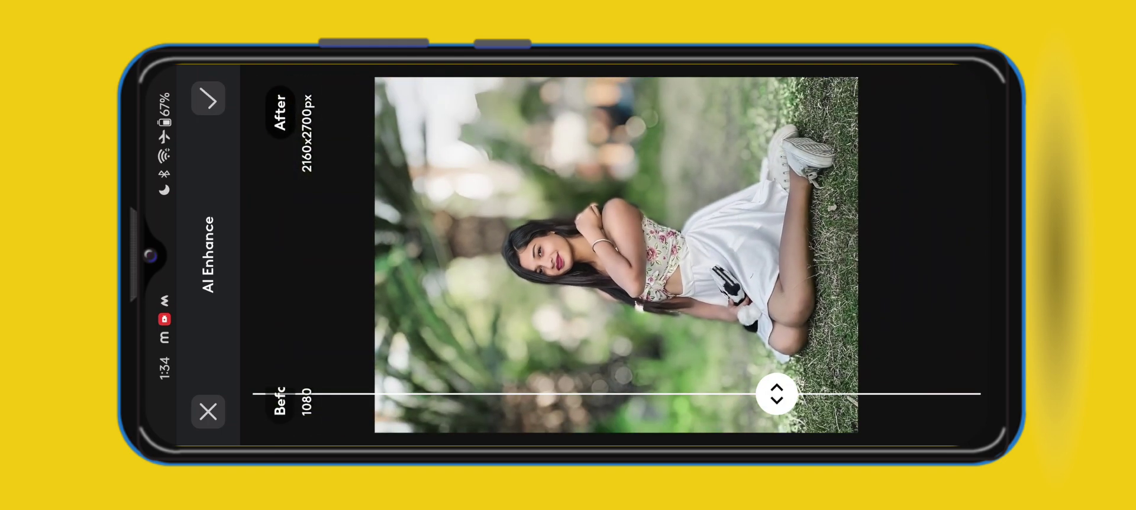
Step: Accept the Photoleap AI Enhance result and save the upscaled portrait as a JPEG
left_click(208, 98)
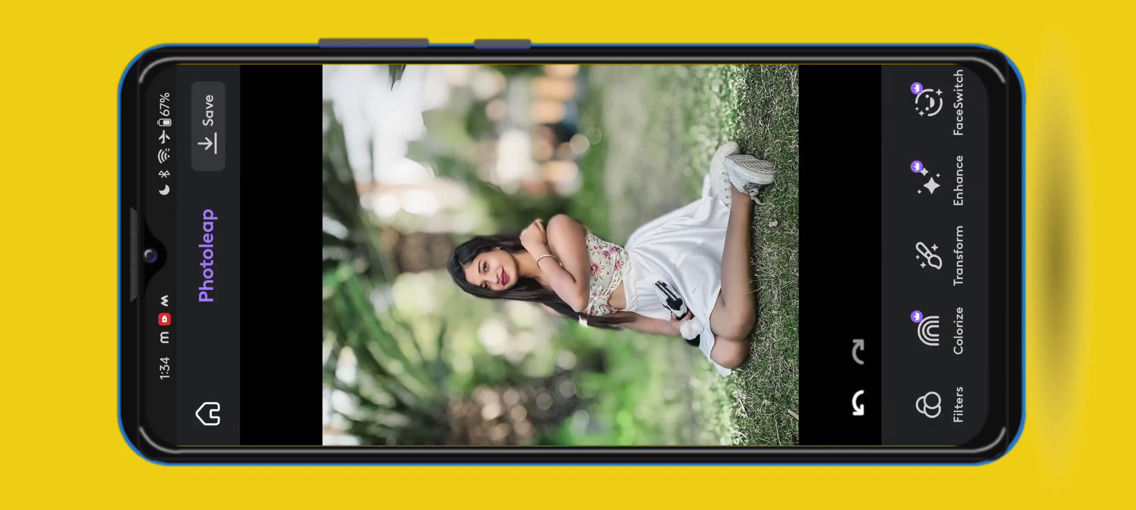
left_click(208, 125)
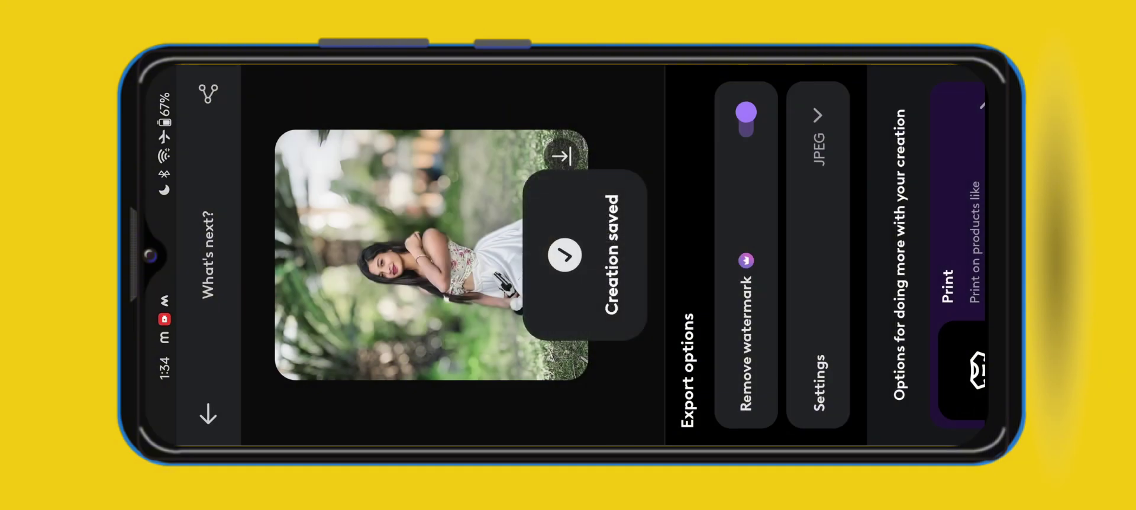